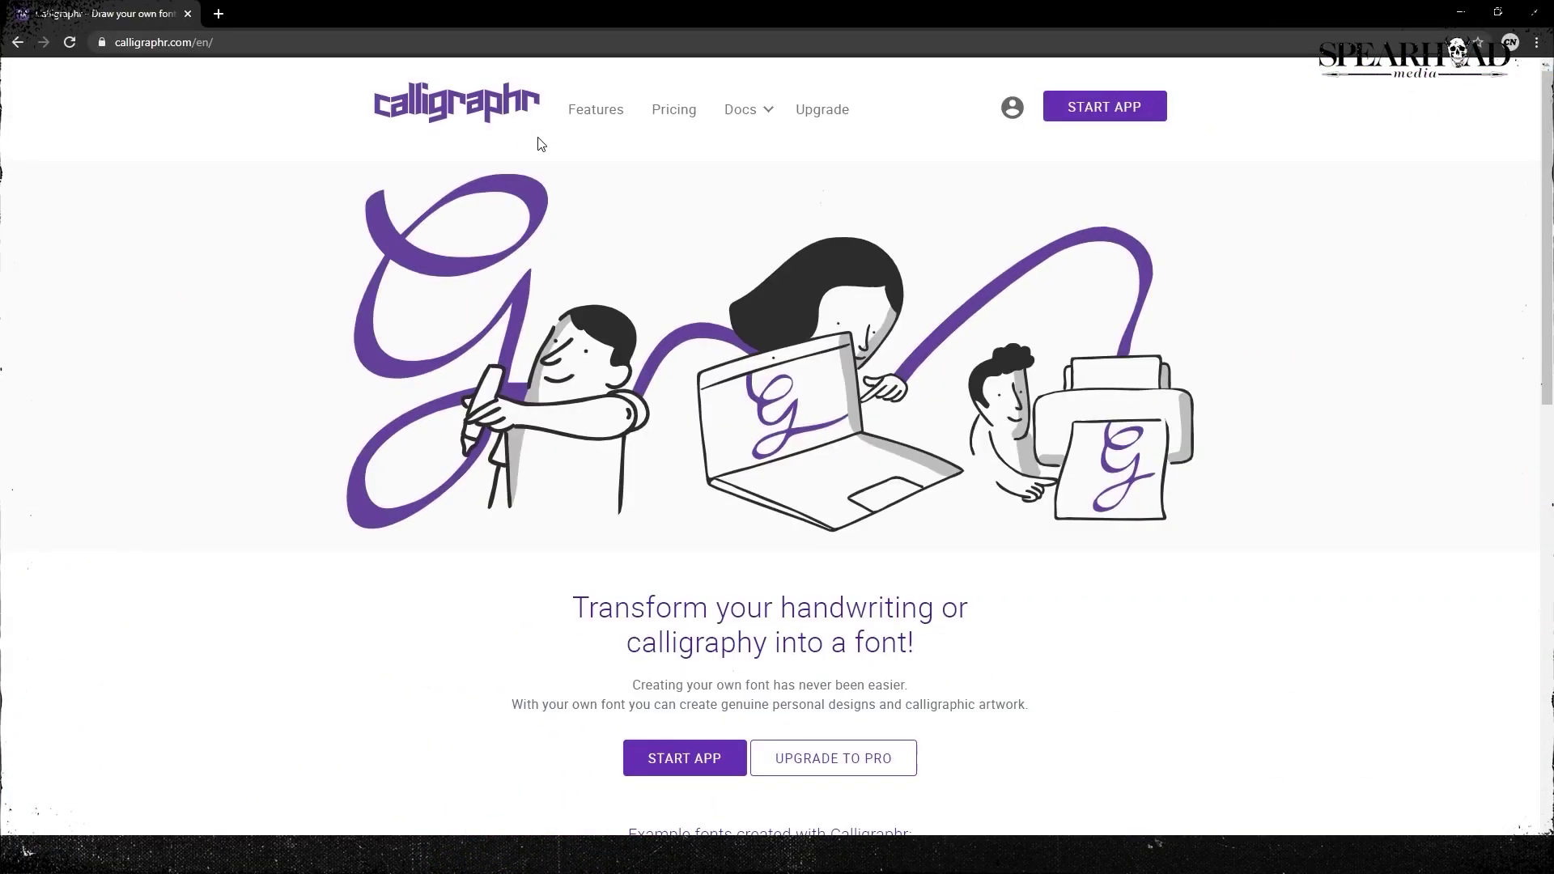
# Launch the Calligraphr app and start a new template of punctuation, digits 0–9 and A–Z
pyautogui.scroll(-2, 540, 145)
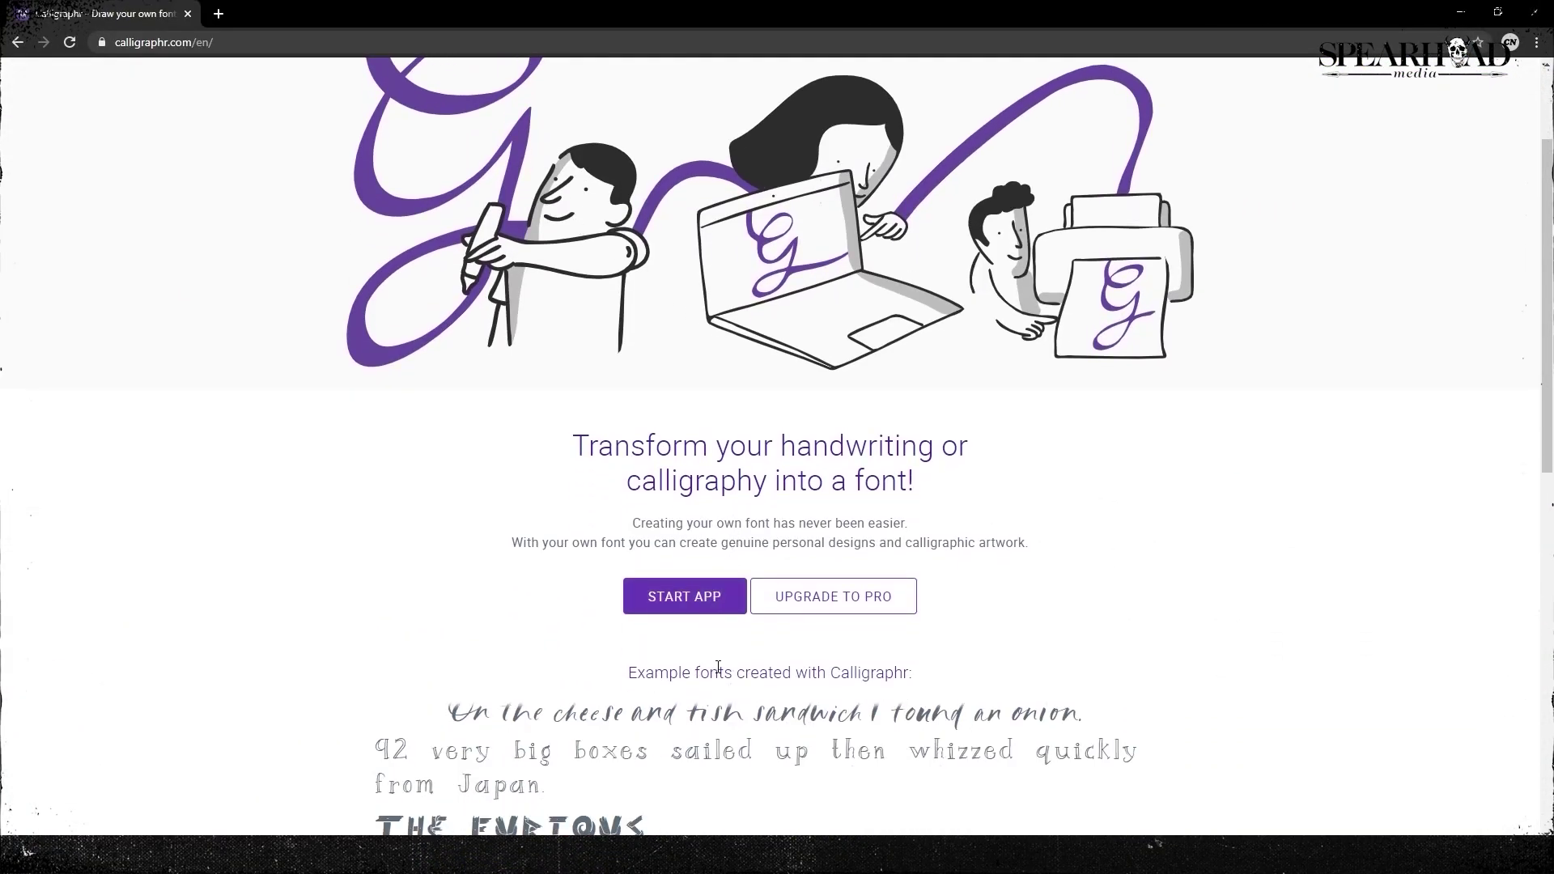
pyautogui.click(716, 596)
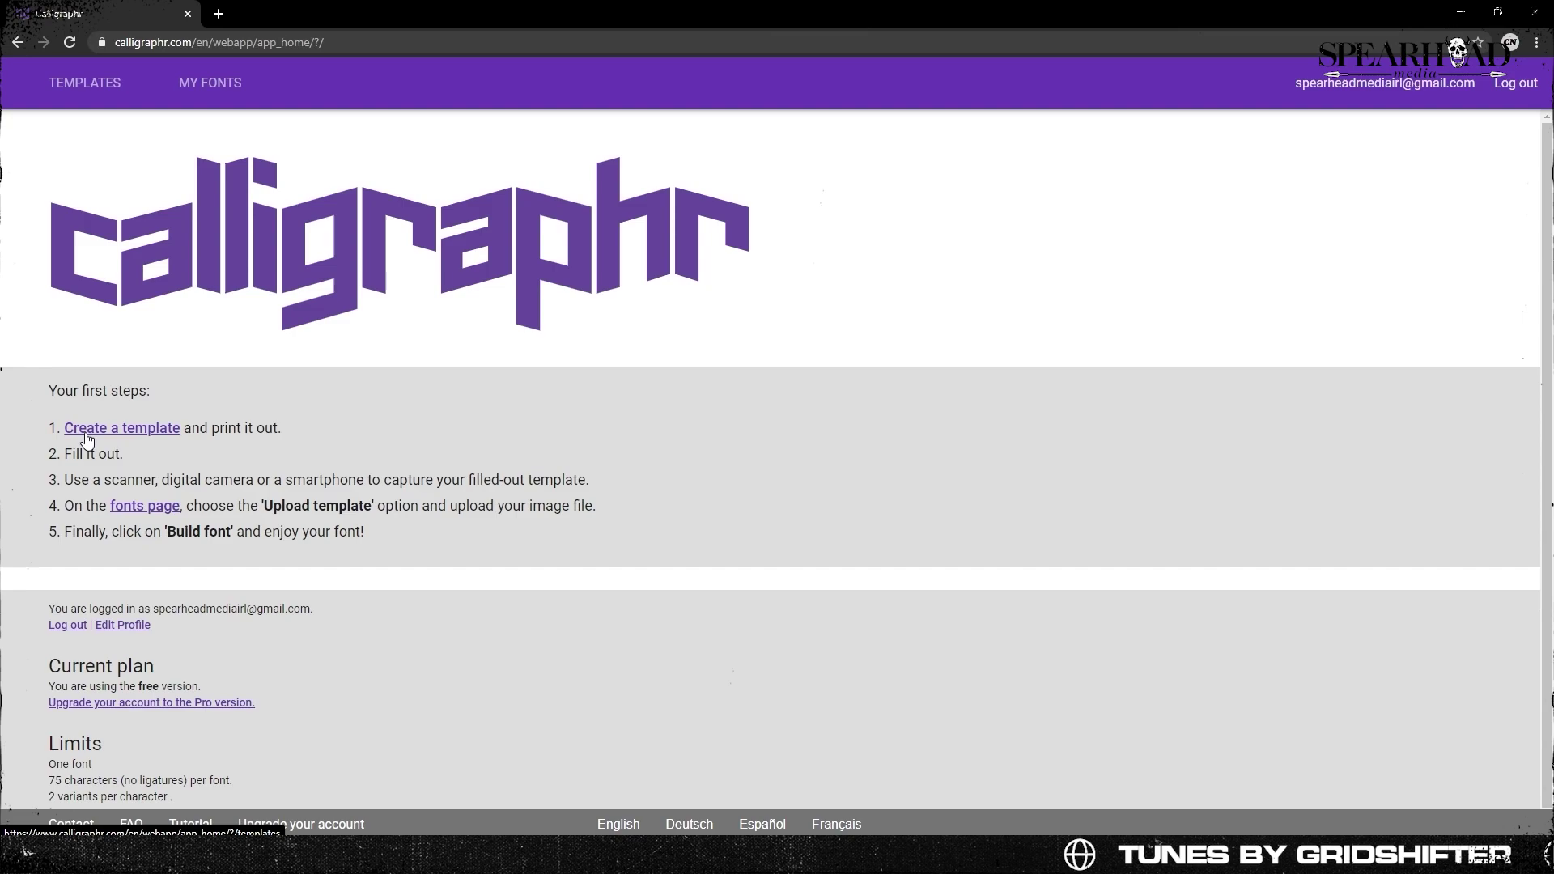
pyautogui.click(147, 434)
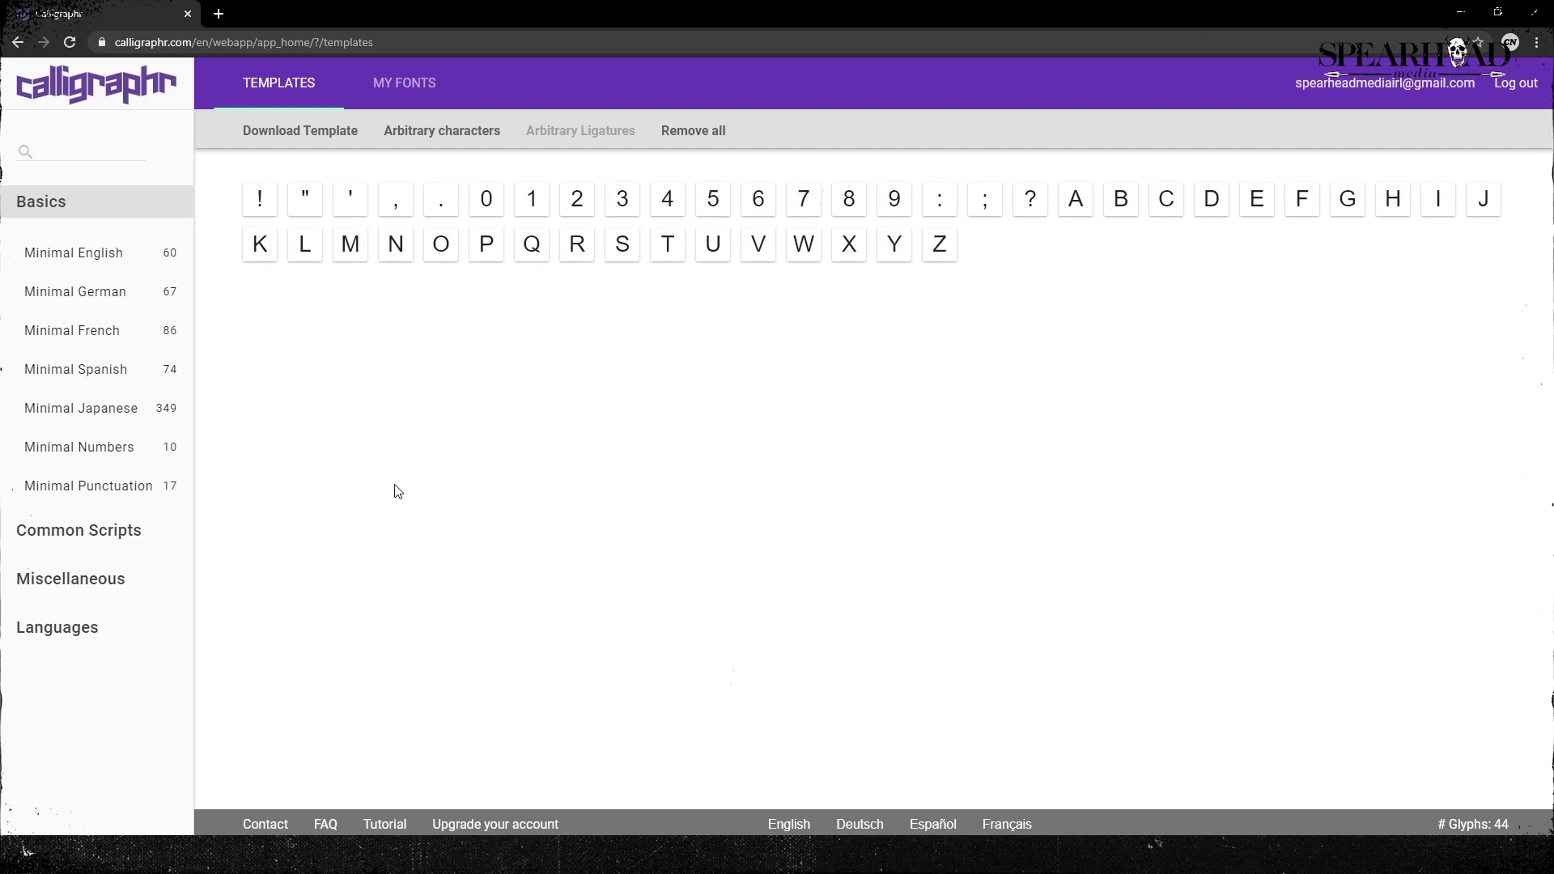
# Download the template as Calligraphr-Label_Font.pdf, in PDF format with helplines
pyautogui.click(300, 132)
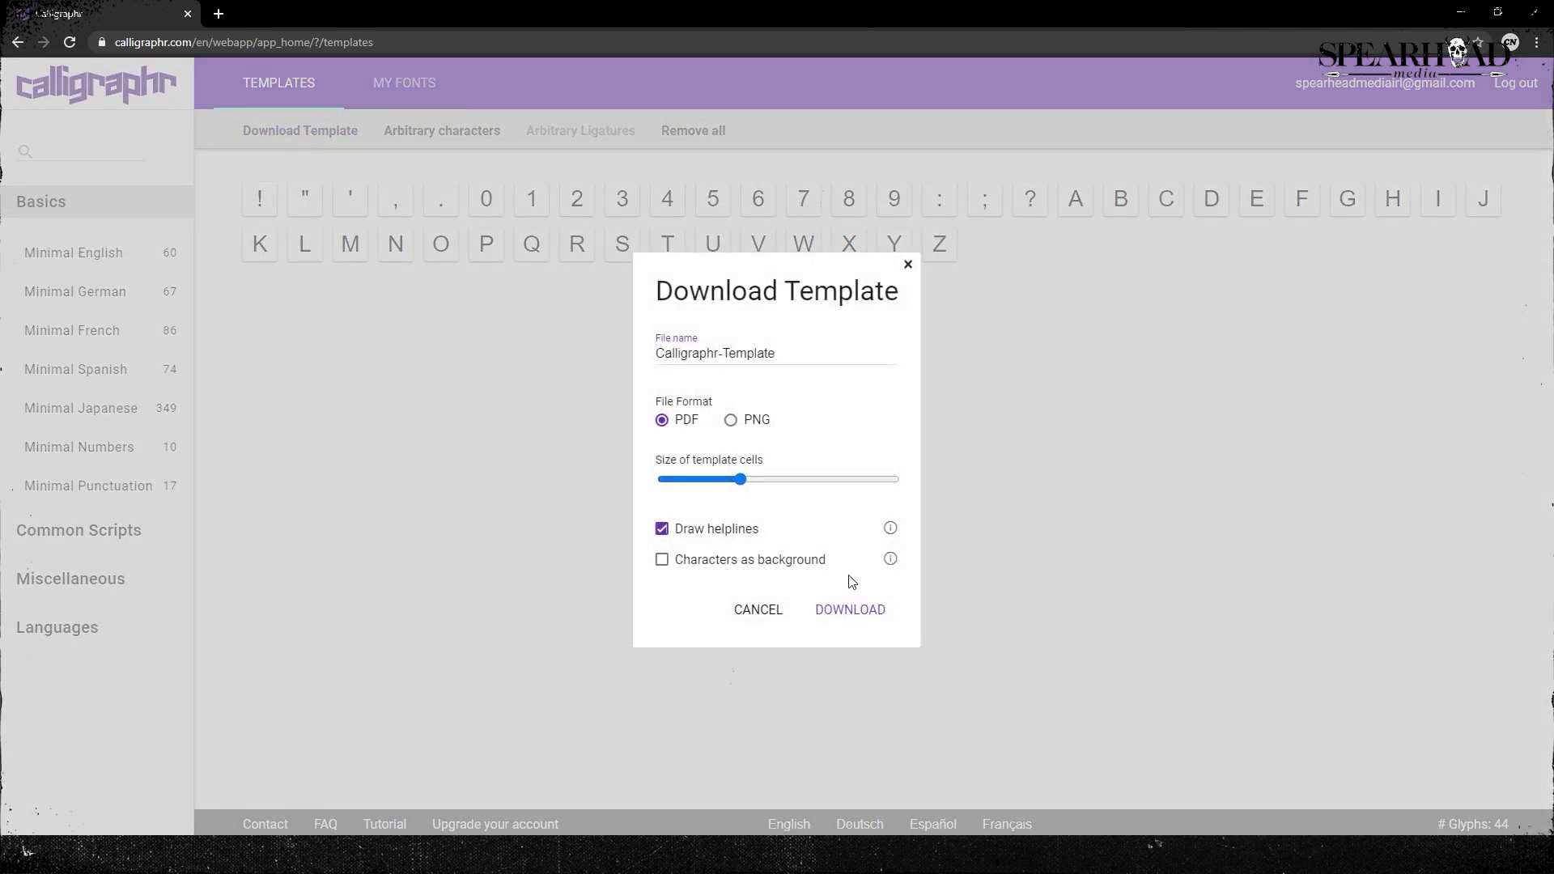
pyautogui.click(850, 609)
pyautogui.doubleClick(734, 355)
pyautogui.click(859, 627)
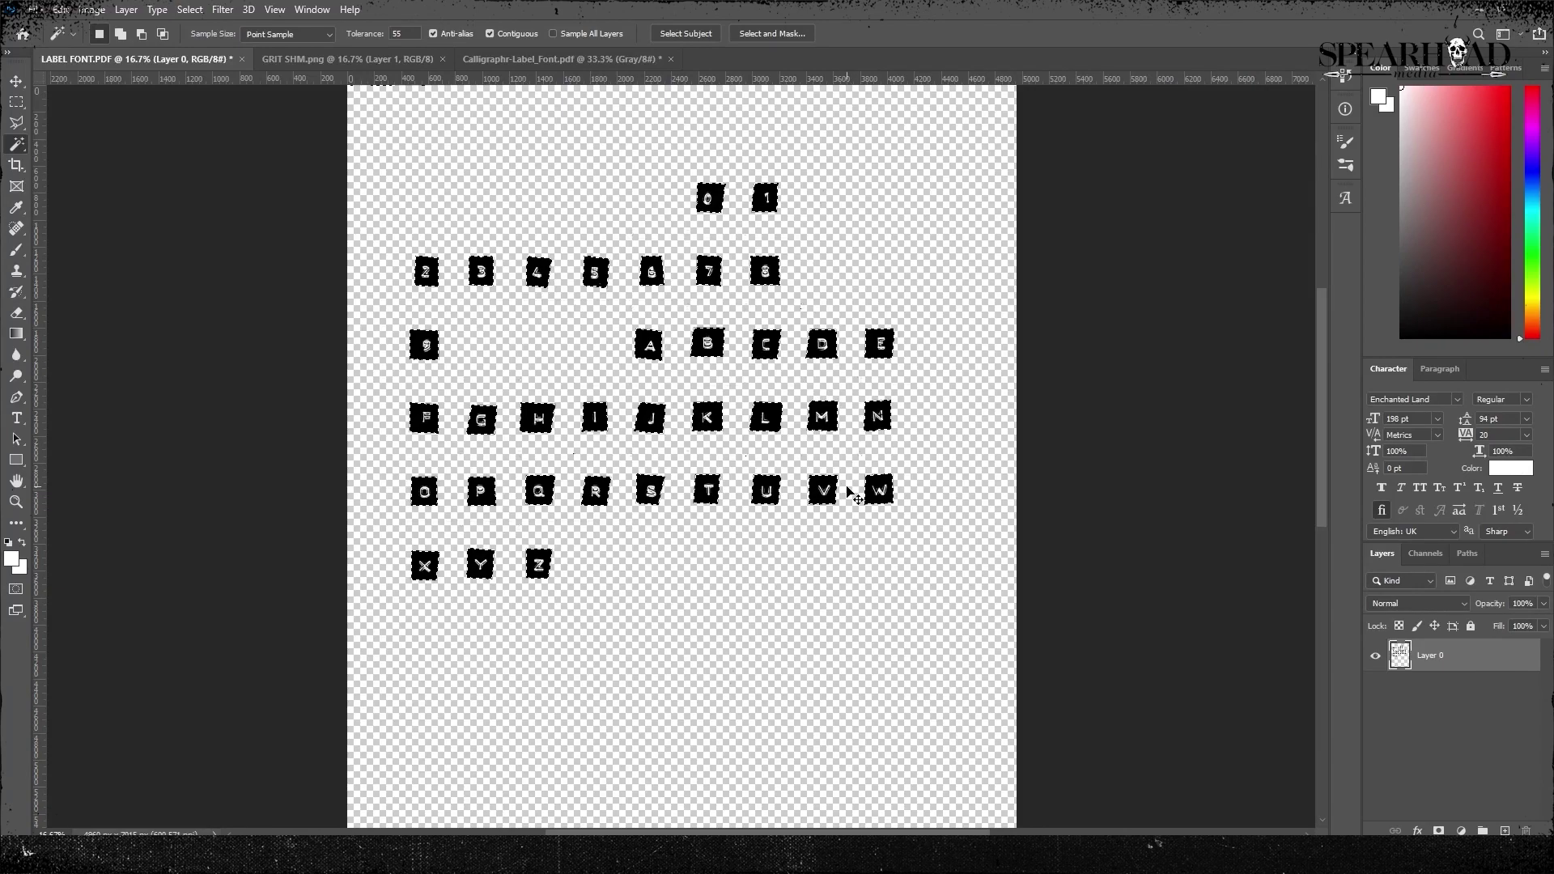
# Paste the letter tiles into the Calligraphr template as a new layer and compare layouts
pyautogui.click(600, 62)
pyautogui.hotkey('ctrl', 'v')
pyautogui.hotkey('ctrl', '0')
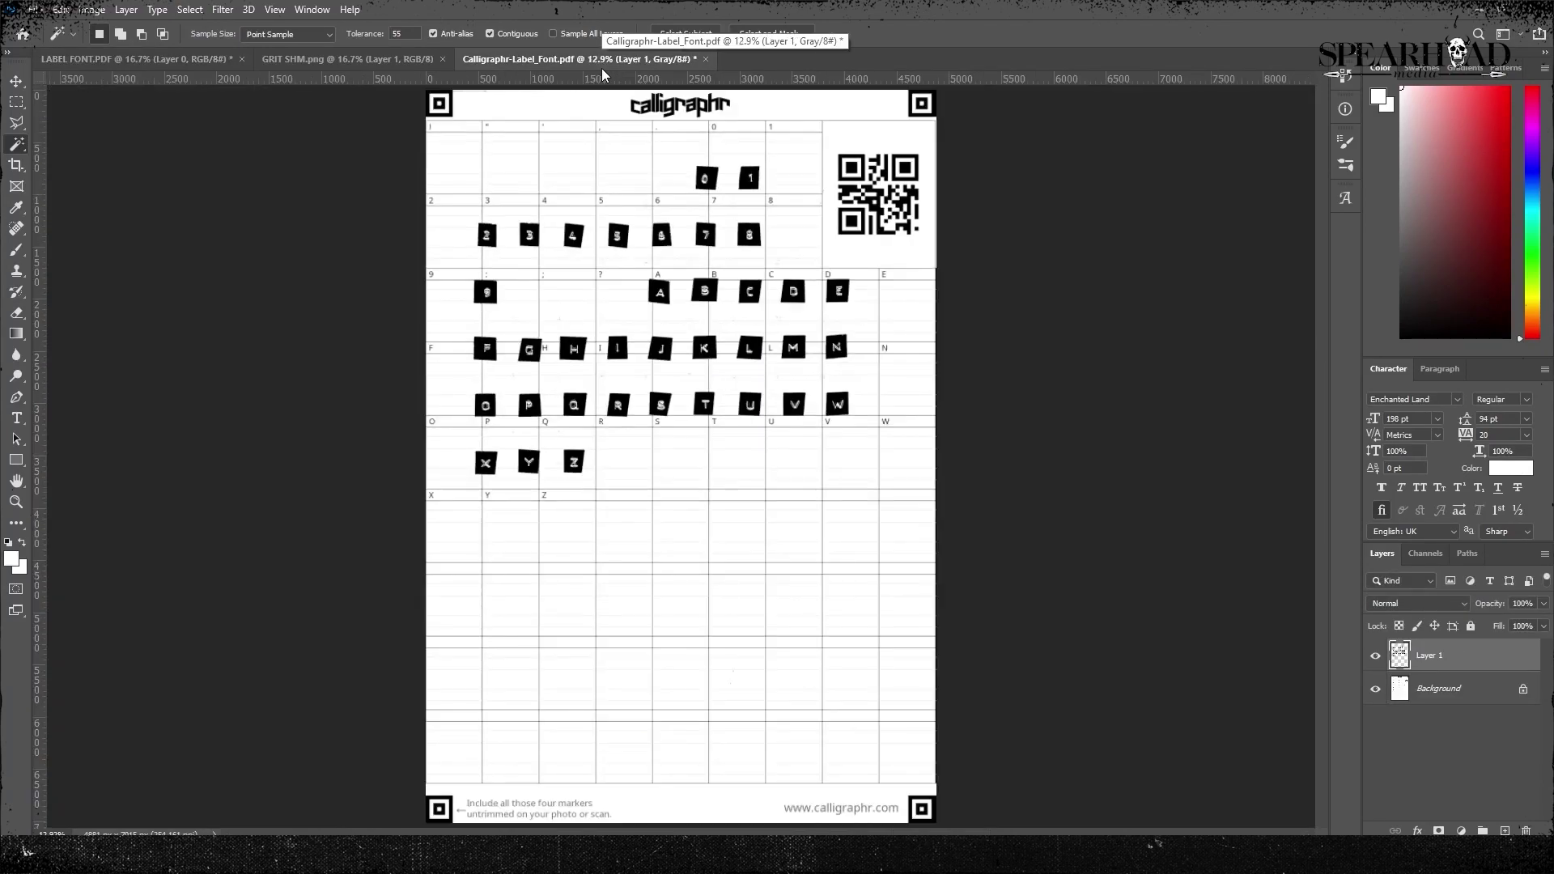
pyautogui.hotkey('ctrl', 'Tab')
pyautogui.hotkey('ctrl', 'shift', 'Tab')
# Scale the tiles about 129% into their grid cells, then refine the selection edges
pyautogui.hotkey('ctrl', 't')
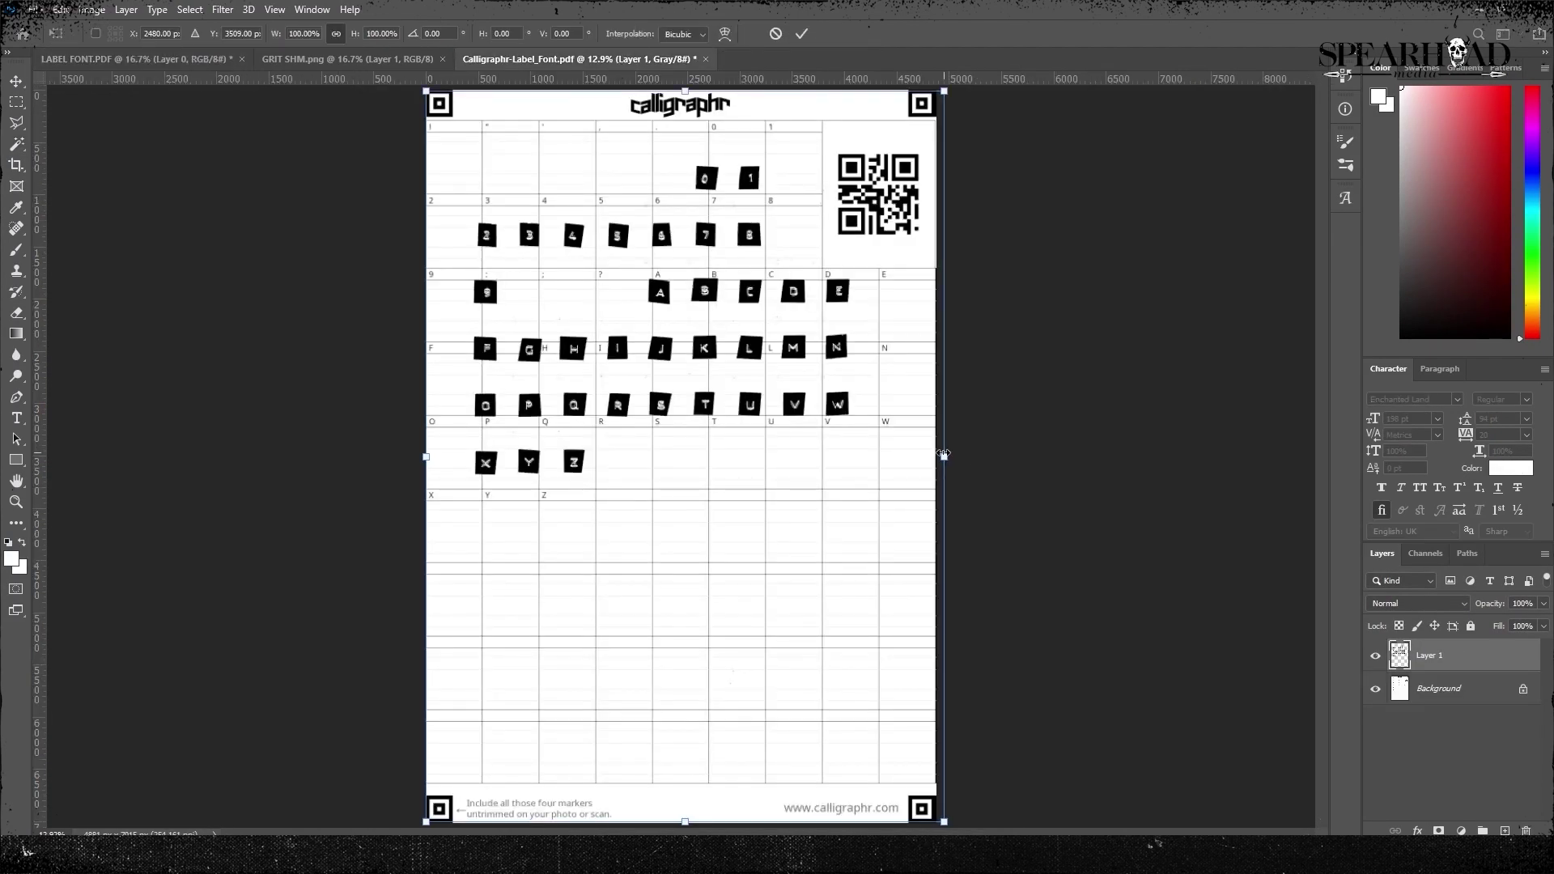
pyautogui.moveTo(993, 455); pyautogui.dragTo(1083, 455)
pyautogui.moveTo(997, 448); pyautogui.dragTo(956, 506)
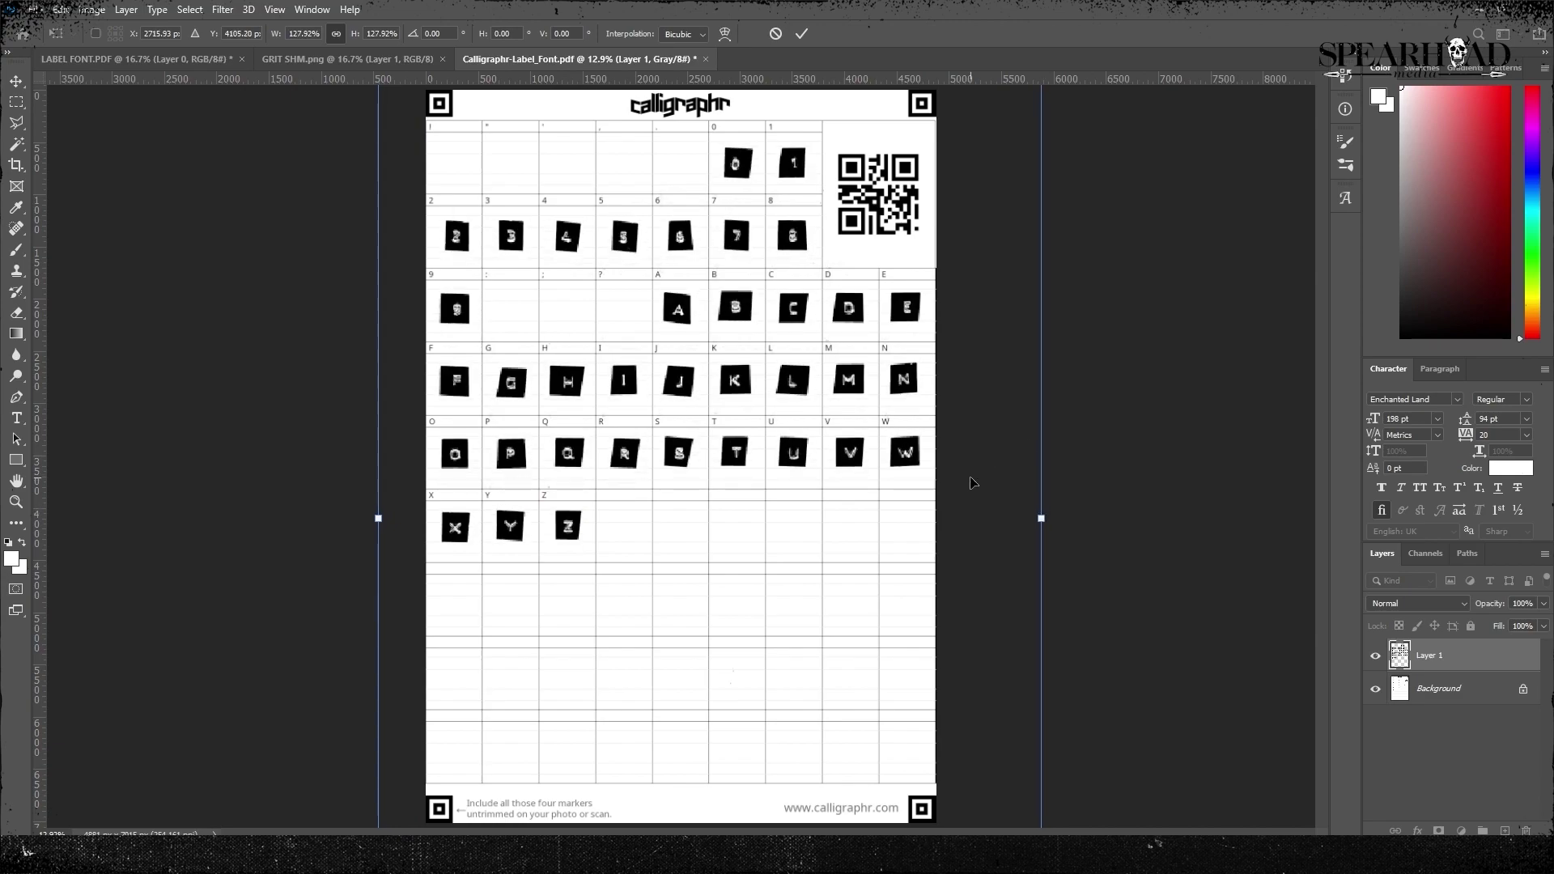
pyautogui.moveTo(384, 522); pyautogui.dragTo(381, 518)
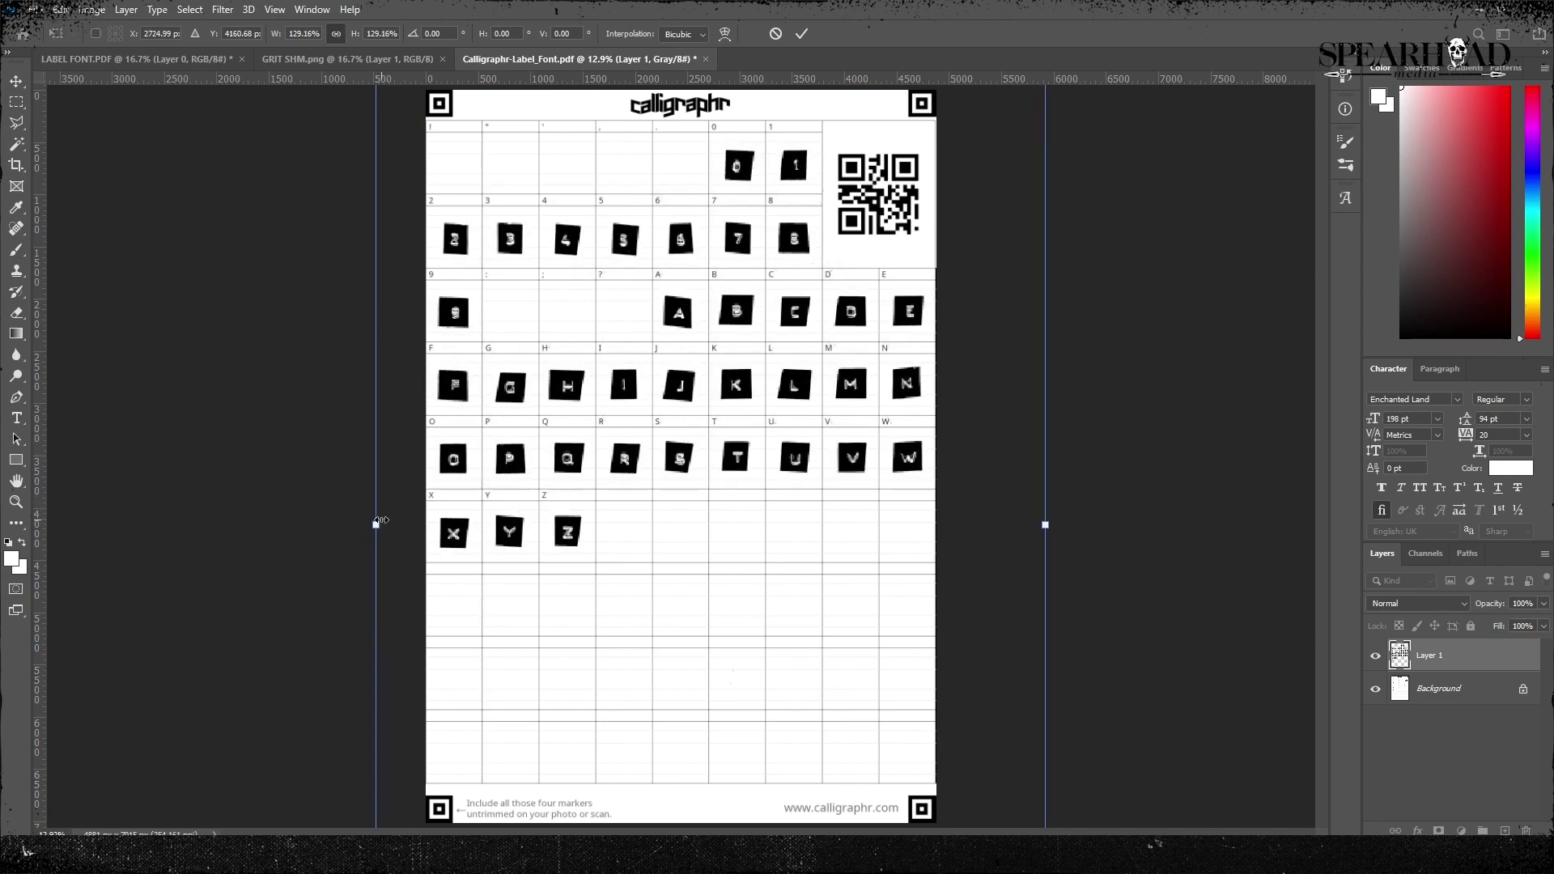
pyautogui.press('Return')
pyautogui.hotkey('ctrl', '+')
pyautogui.hotkey('ctrl', '+')
pyautogui.hotkey('ctrl', '+')
pyautogui.hotkey('ctrl', '+')
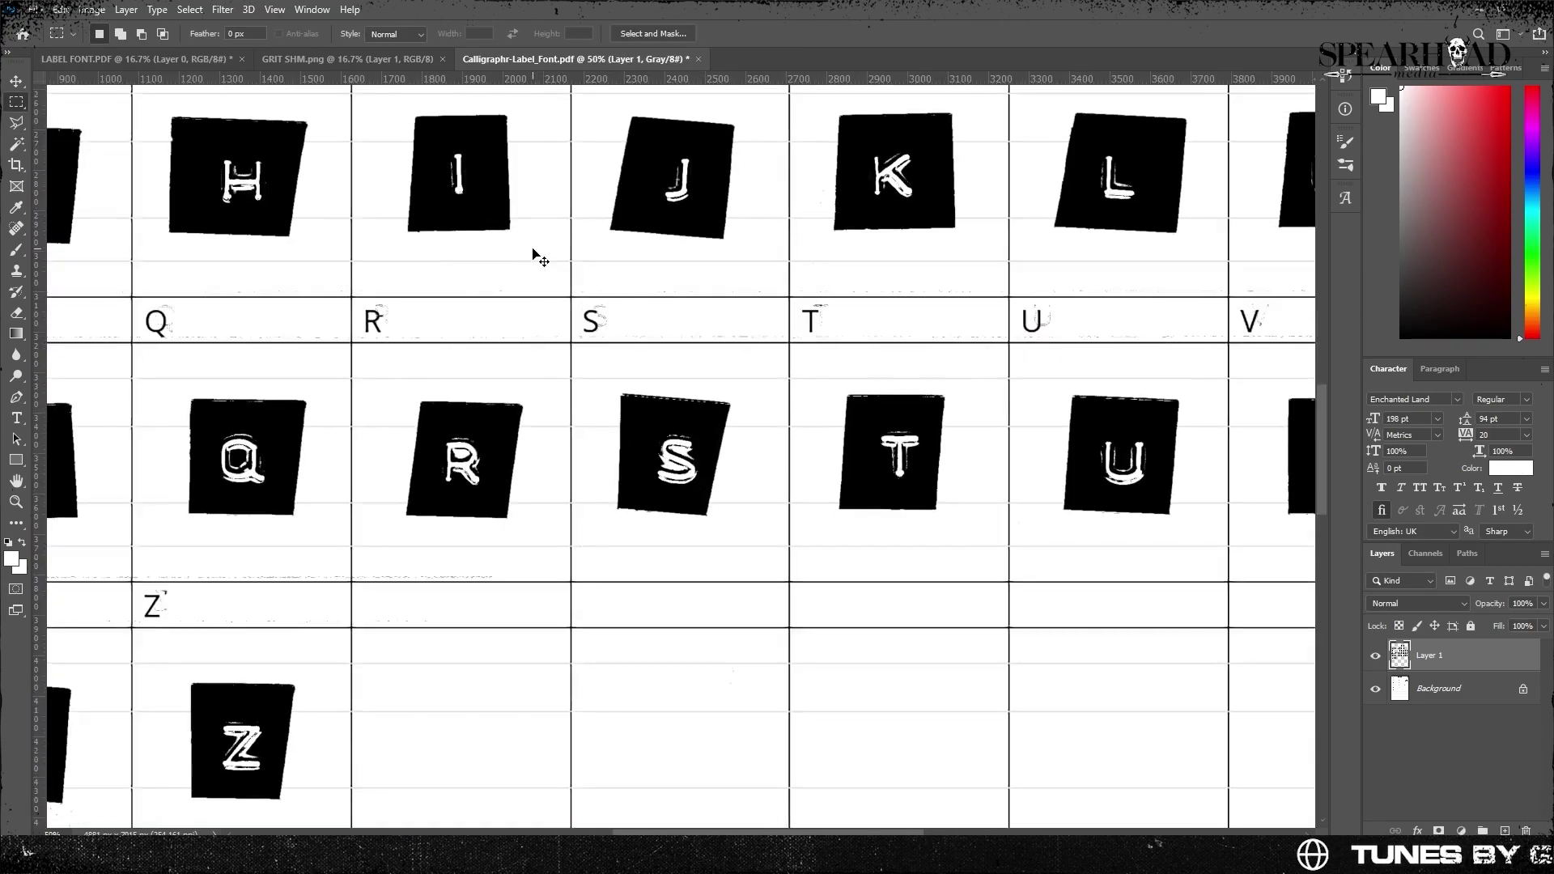
pyautogui.hotkey('ctrl', '-')
pyautogui.hotkey('ctrl', 'alt', 'r')
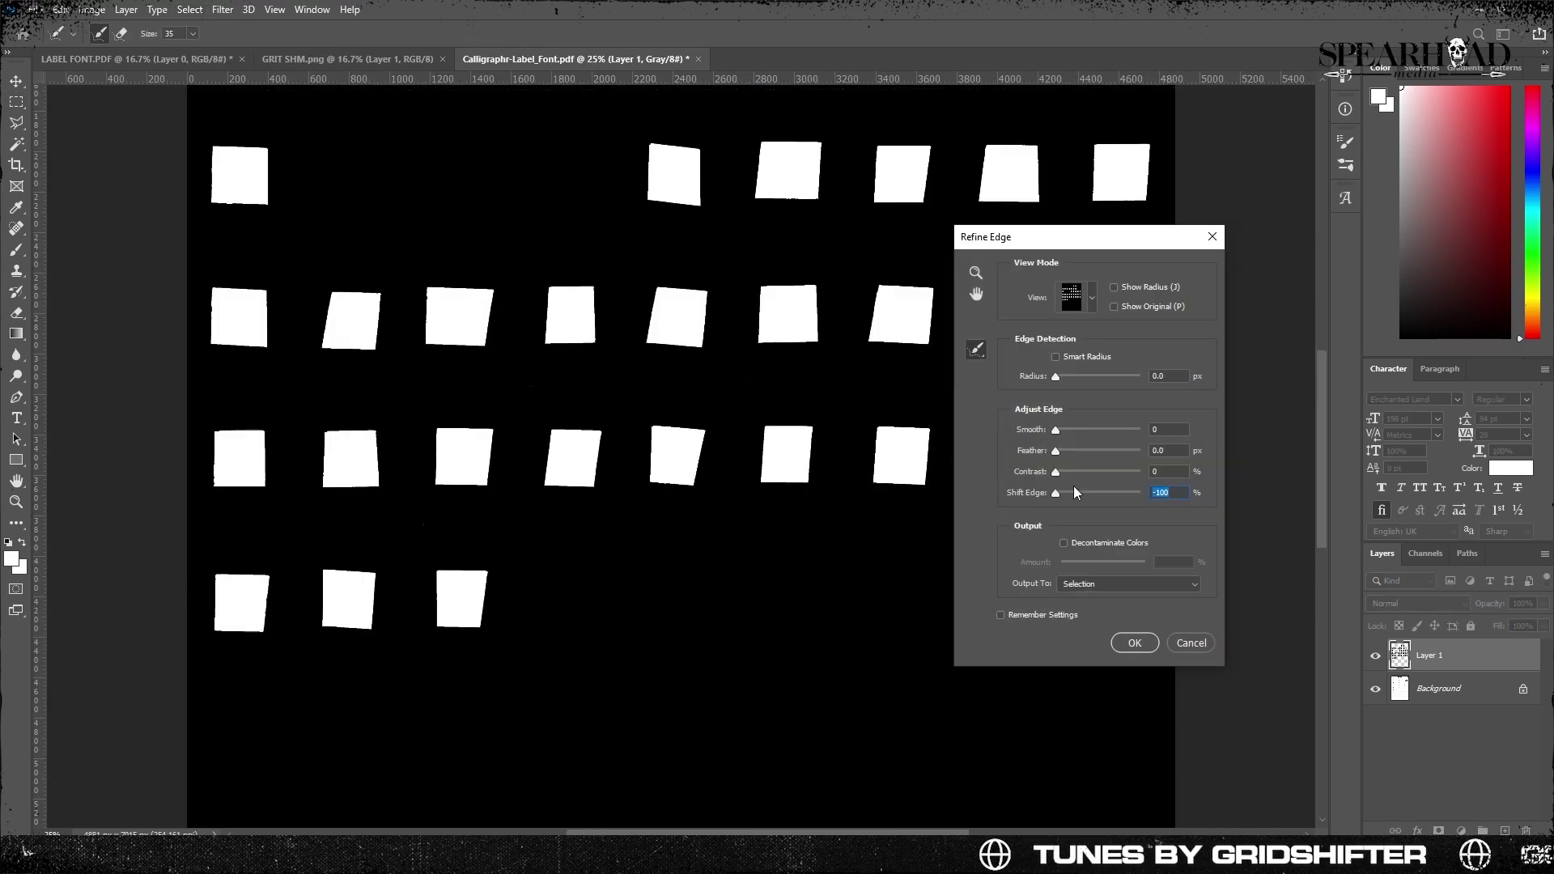
pyautogui.press('Return')
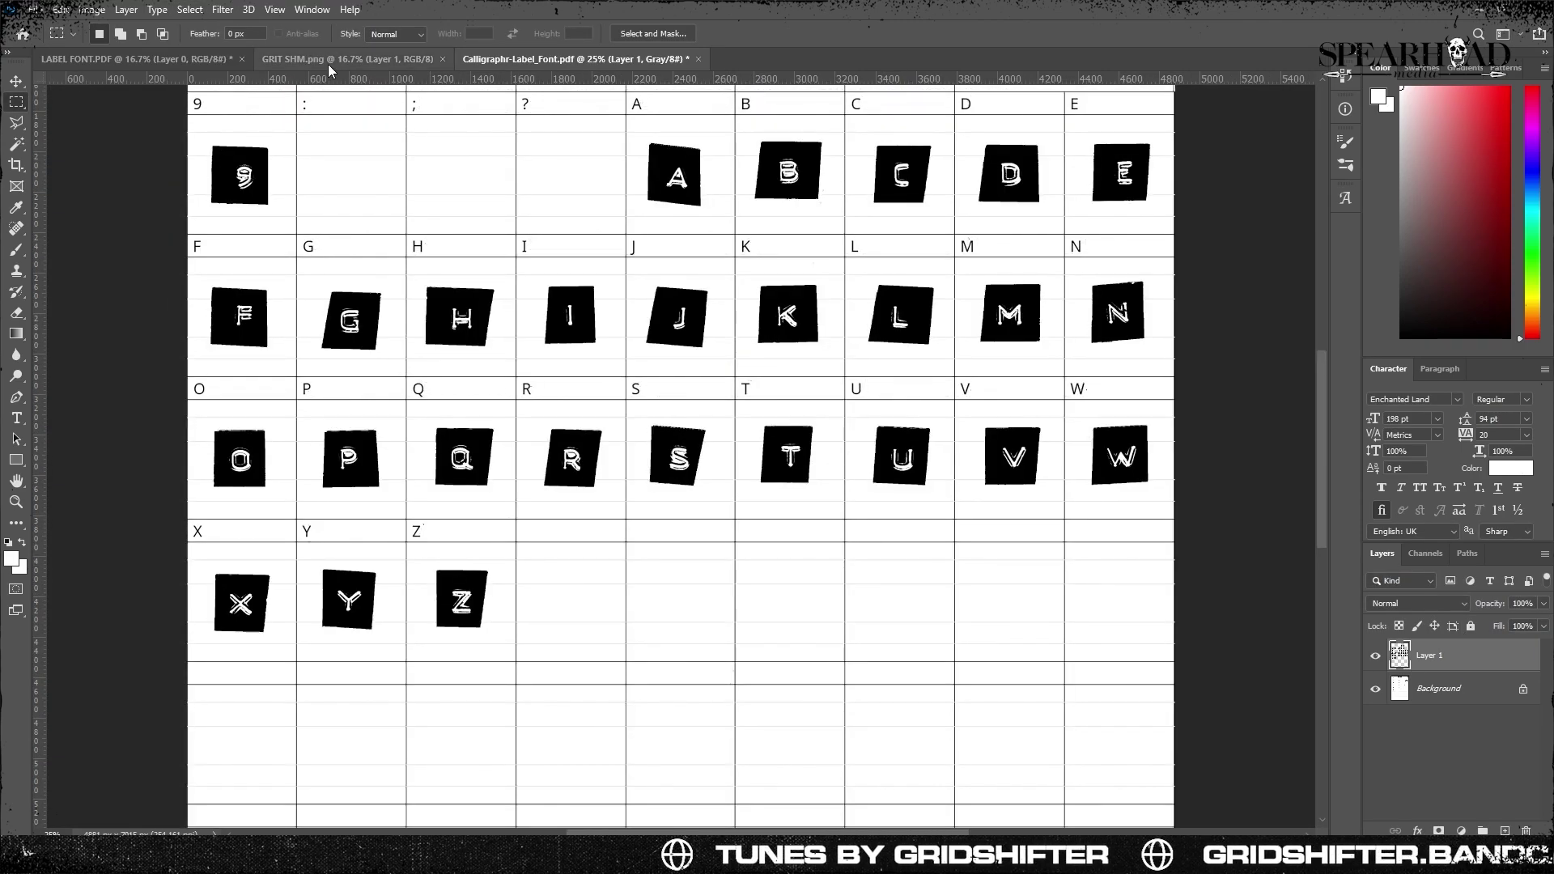
# Paste the GRIT SHM.png texture into the template, enlarged about 108% to the page's right edge
pyautogui.click(348, 59)
pyautogui.hotkey('ctrl', 'c')
pyautogui.click(566, 59)
pyautogui.hotkey('ctrl', 'v')
pyautogui.hotkey('ctrl', '-')
pyautogui.hotkey('ctrl', 't')
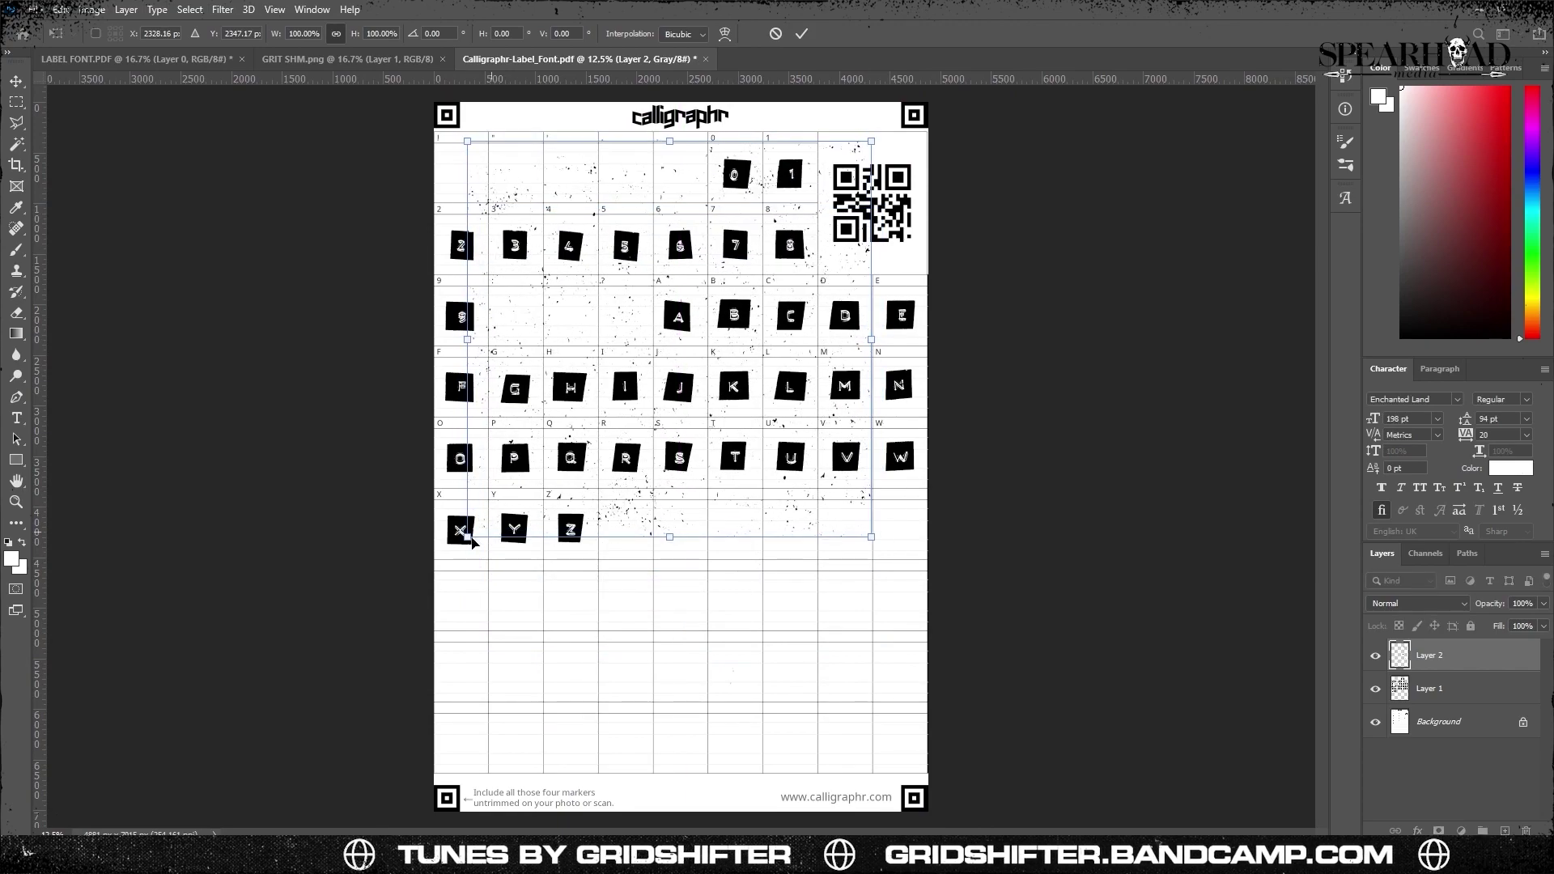
pyautogui.moveTo(458, 544); pyautogui.dragTo(418, 561)
pyautogui.moveTo(871, 356); pyautogui.dragTo(927, 356)
pyautogui.press('Return')
# Duplicate the grit layer, move the original above its copy, and apply an image adjustment
pyautogui.hotkey('ctrl', 'j')
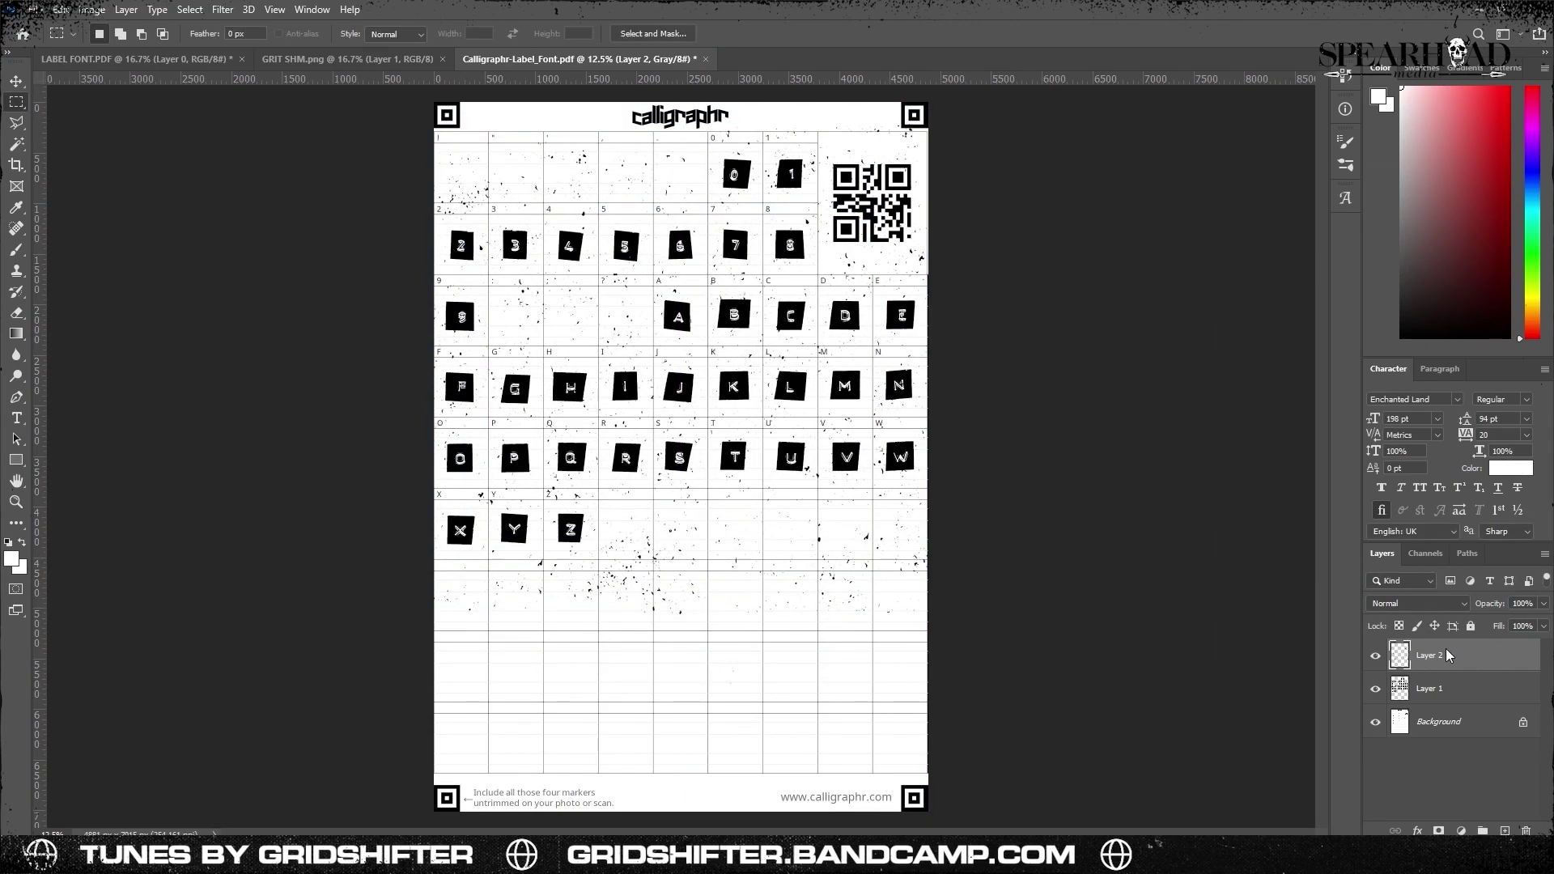
pyautogui.press('m')
pyautogui.hotkey('ctrl', 't')
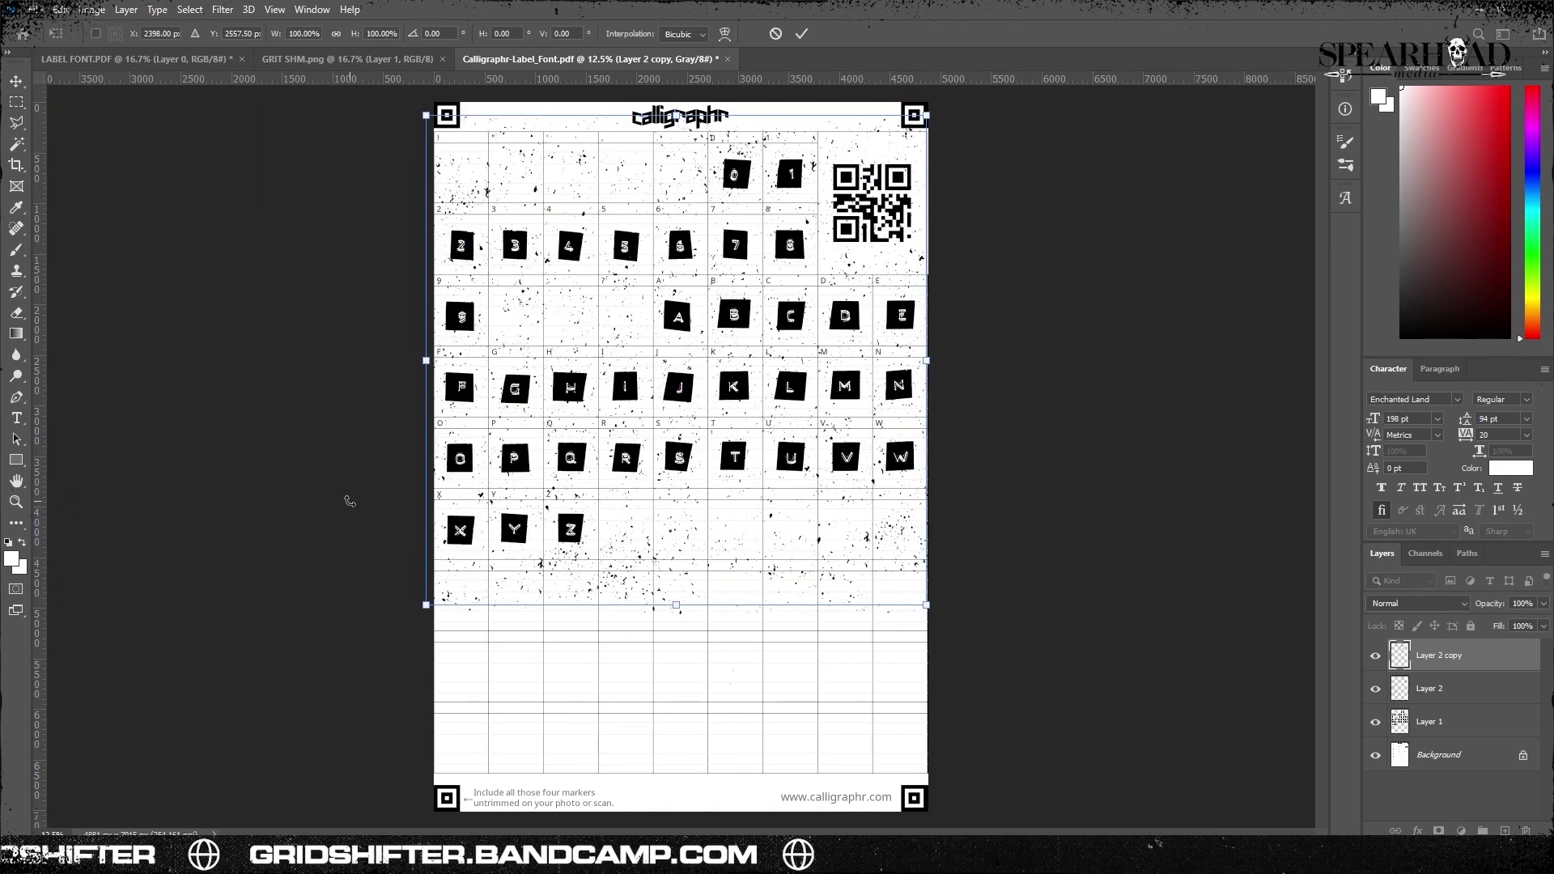
pyautogui.press('Return')
pyautogui.keyDown('shift'); pyautogui.click(1438, 690); pyautogui.keyUp('shift')
pyautogui.moveTo(1438, 689); pyautogui.dragTo(1438, 655)
pyautogui.click(92, 9)
pyautogui.click(332, 246)
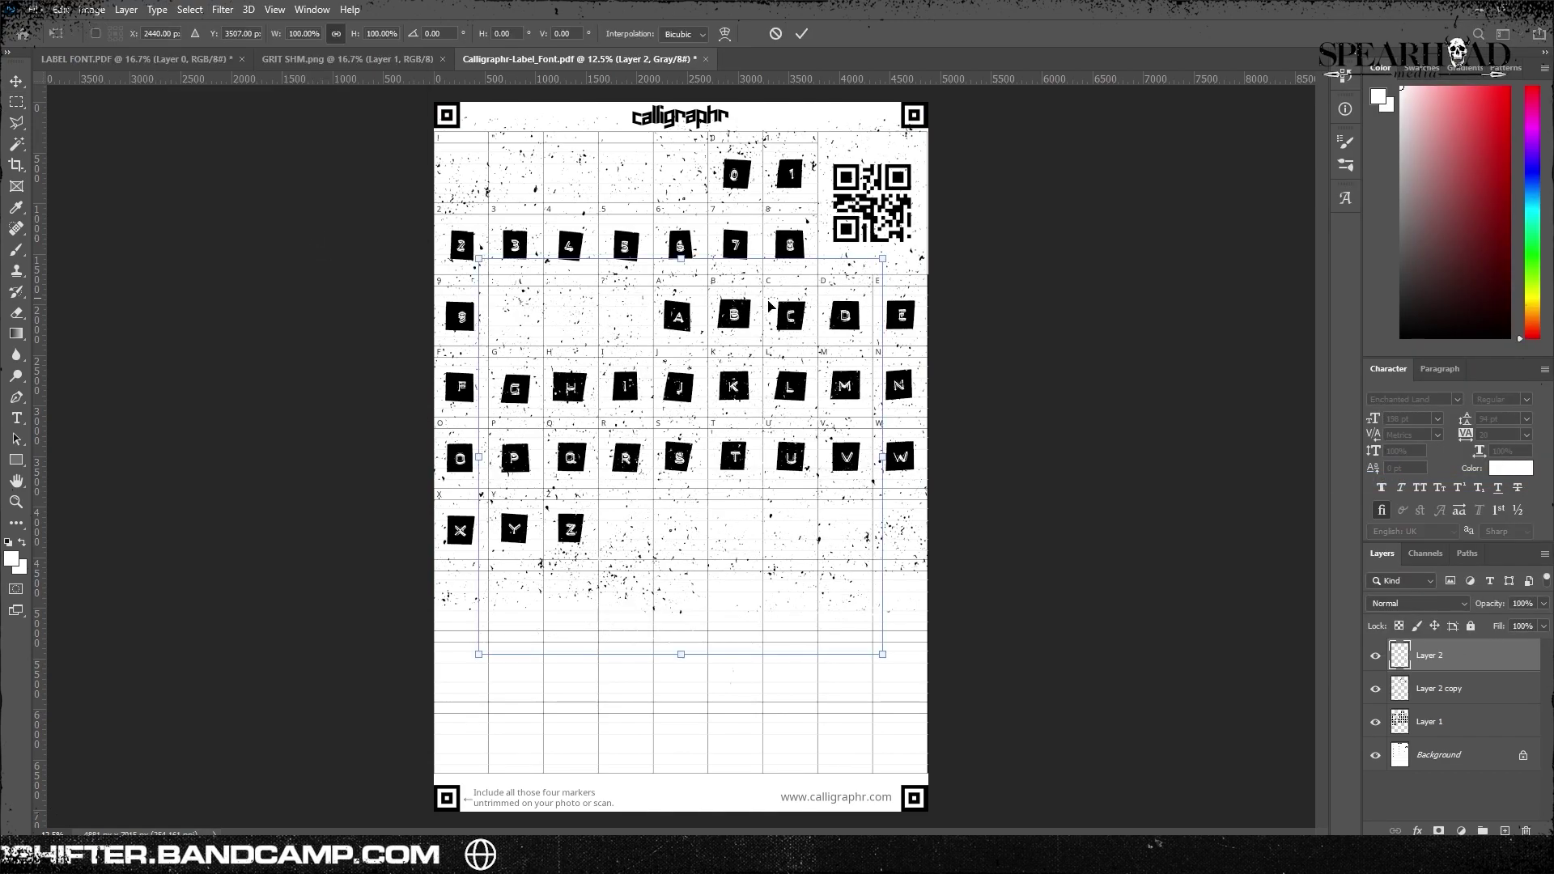
# Stretch the grit layer upward and widen it to about 133%
pyautogui.hotkey('ctrl', 't')
pyautogui.moveTo(671, 140); pyautogui.dragTo(671, 109)
pyautogui.moveTo(939, 368)
pyautogui.mouseDown()
pyautogui.moveTo(931, 336)
pyautogui.moveTo(951, 369)
pyautogui.mouseUp()
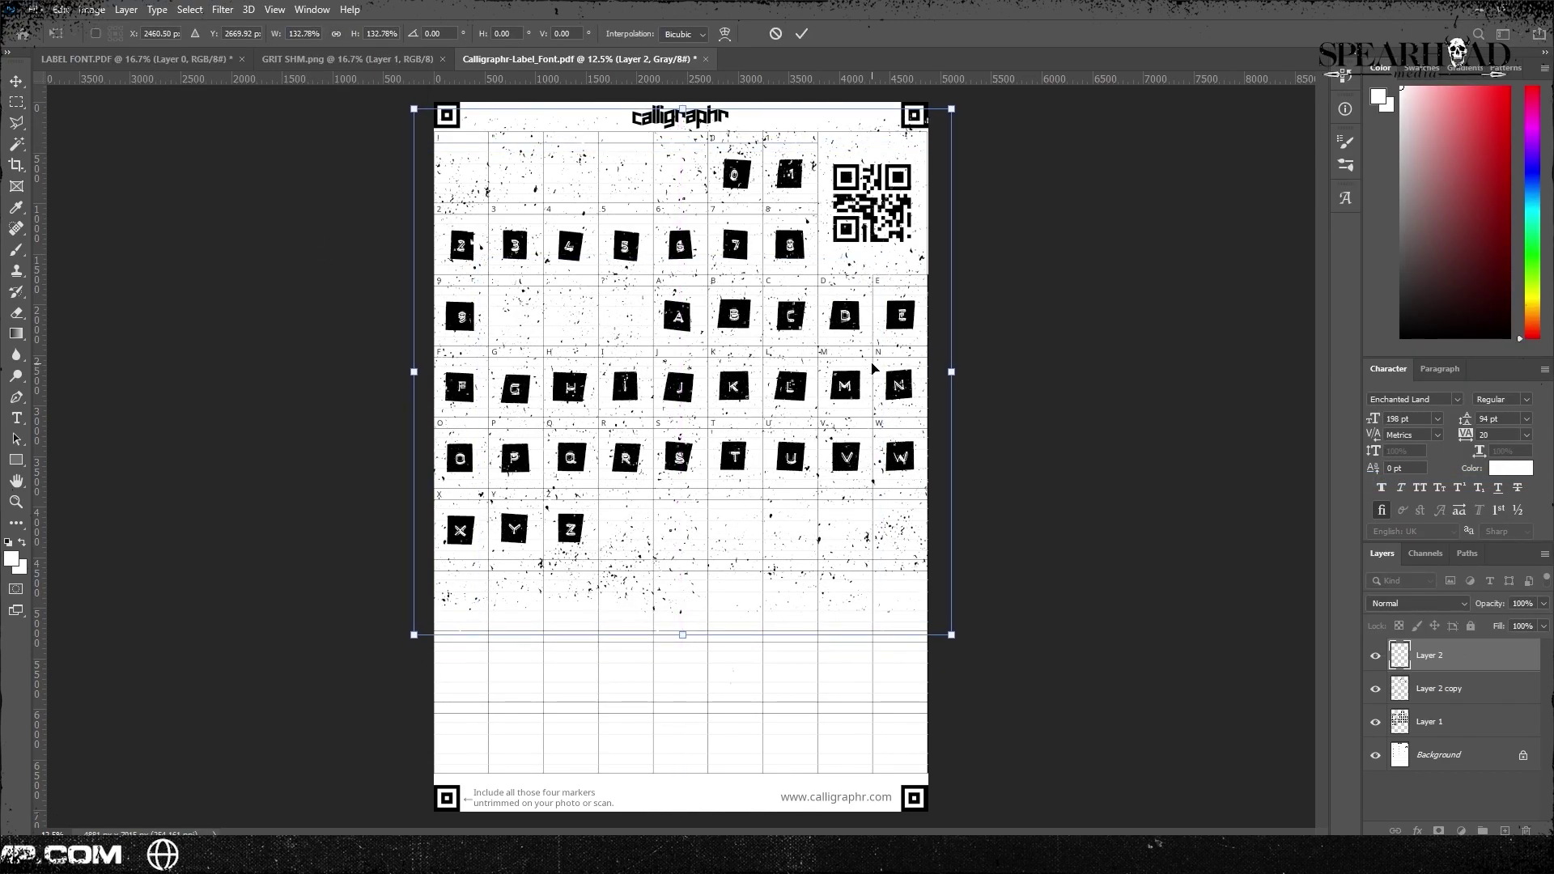
pyautogui.press('Return')
pyautogui.hotkey('ctrl', '+')
pyautogui.rightClick(1479, 655)
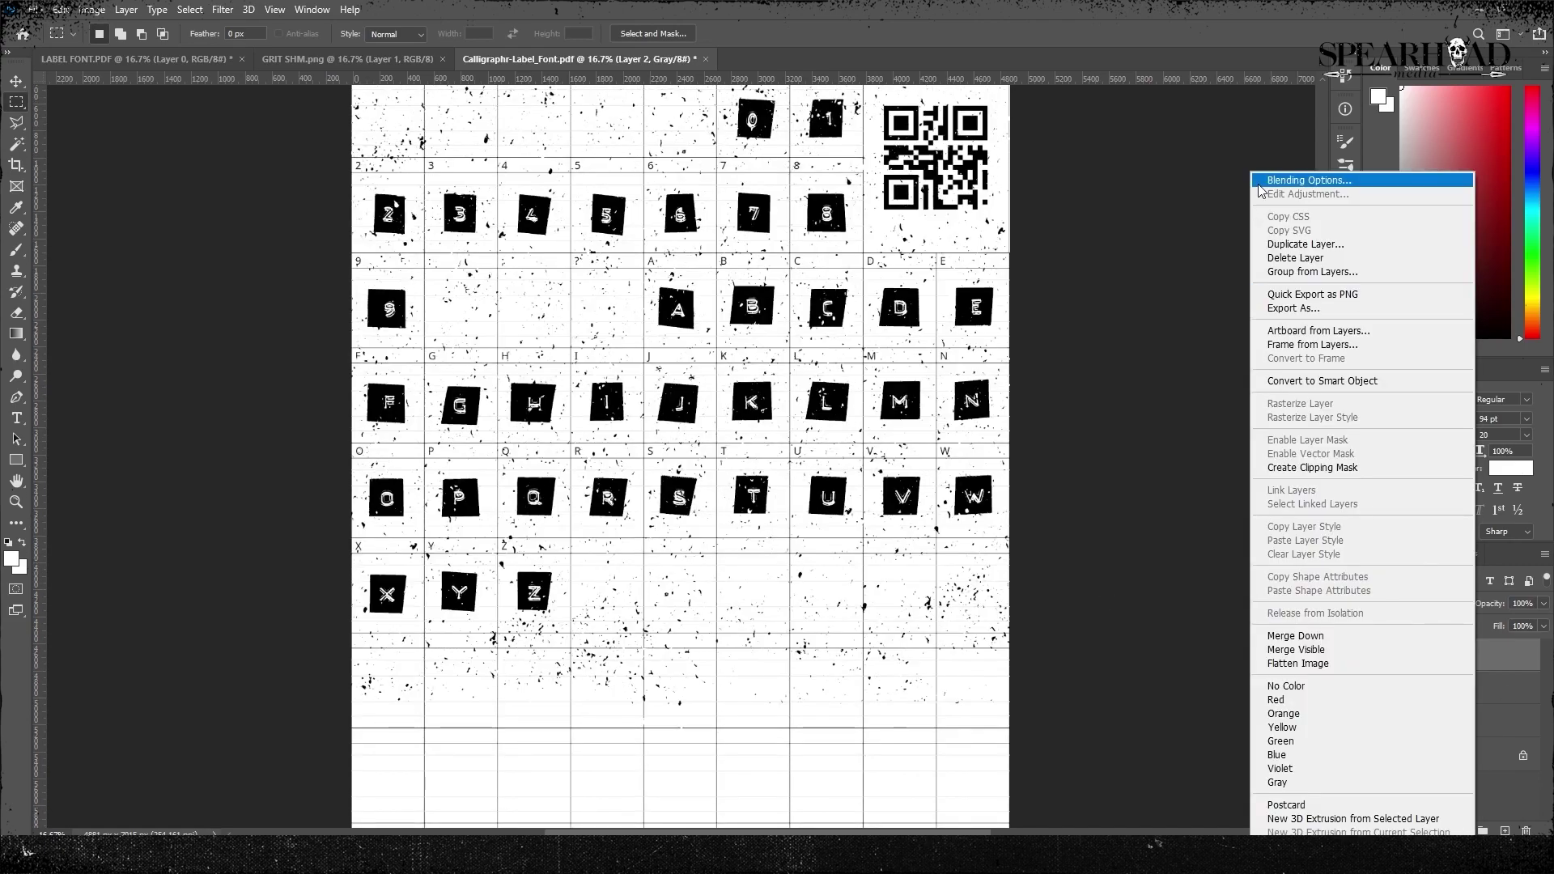
# Duplicate the grit layer again and shift the copy 315 px down
pyautogui.press('Escape')
pyautogui.hotkey('ctrl', 'j')
pyautogui.press('m')
pyautogui.click(68, 8)
pyautogui.click(324, 572)
pyautogui.moveTo(799, 429); pyautogui.dragTo(799, 472)
pyautogui.press('Return')
# Merge the grit layers and add a new empty layer for erasing
pyautogui.hotkey('ctrl', 'e')
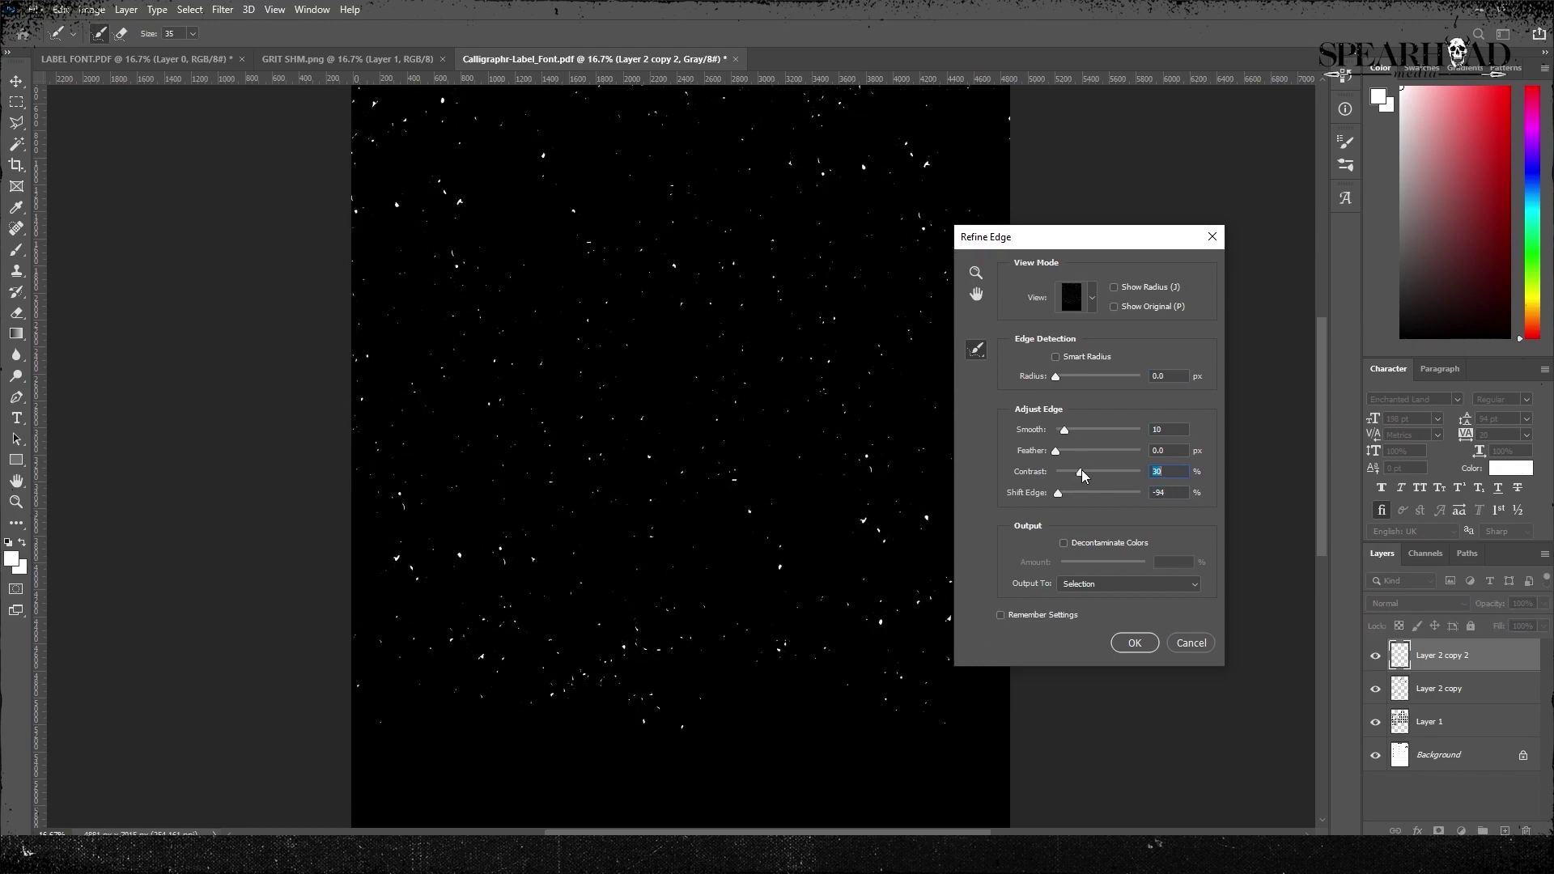
pyautogui.click(1119, 639)
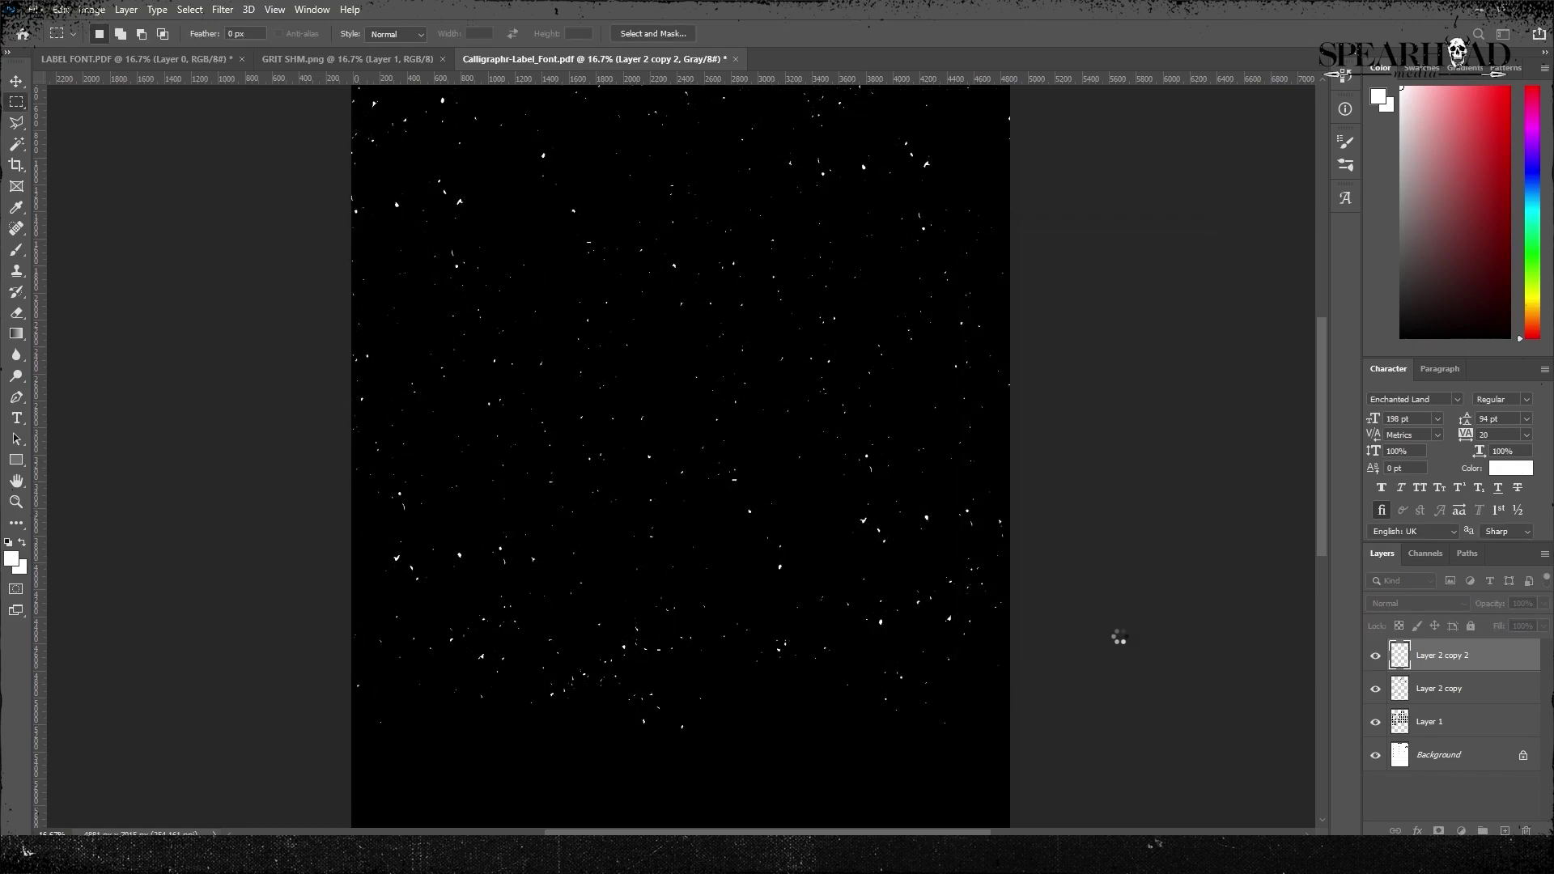
pyautogui.hotkey('shift', 'ctrl', 'n')
pyautogui.press('Return')
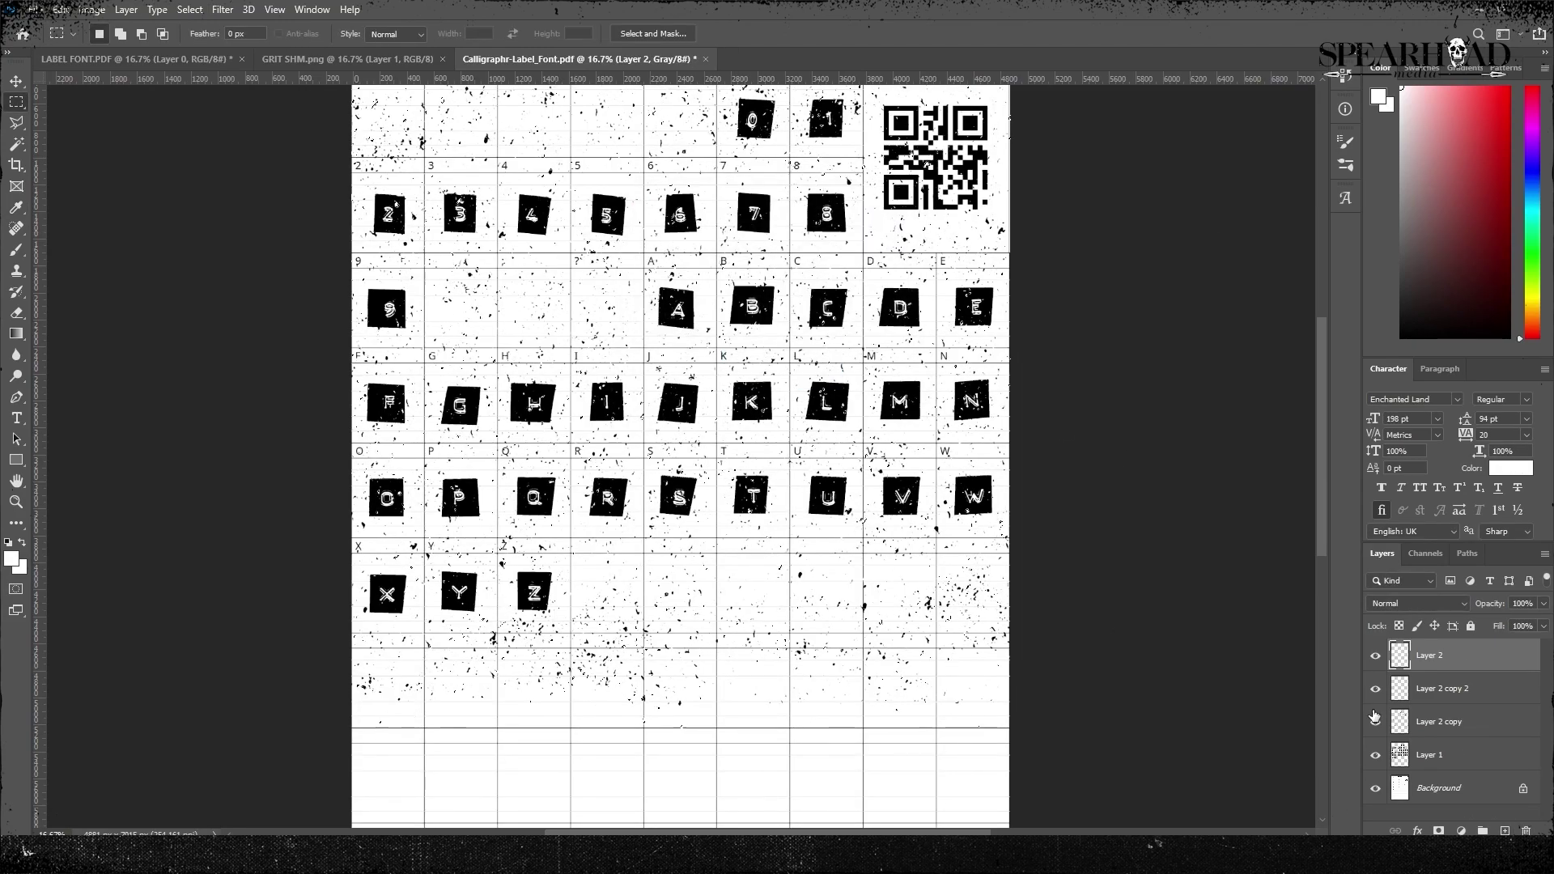
pyautogui.scroll(1, 1090, 485)
pyautogui.press('e')
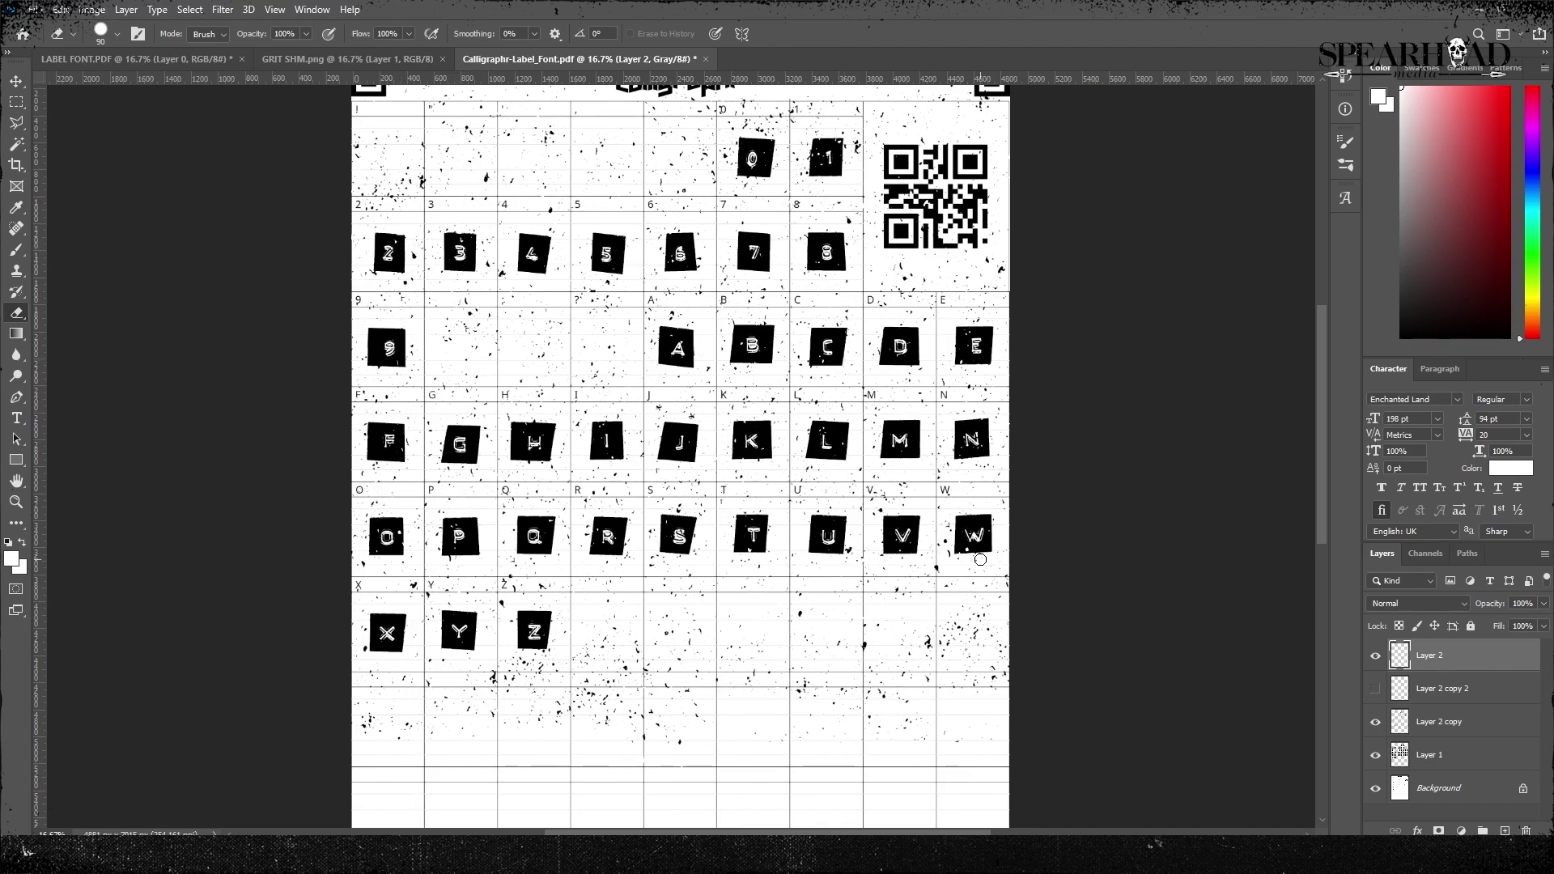
pyautogui.rightClick(1441, 722)
# Merge the grit copies into the tiles layer and smooth the selection with Refine Edge
pyautogui.click(1408, 518)
pyautogui.click(1430, 689)
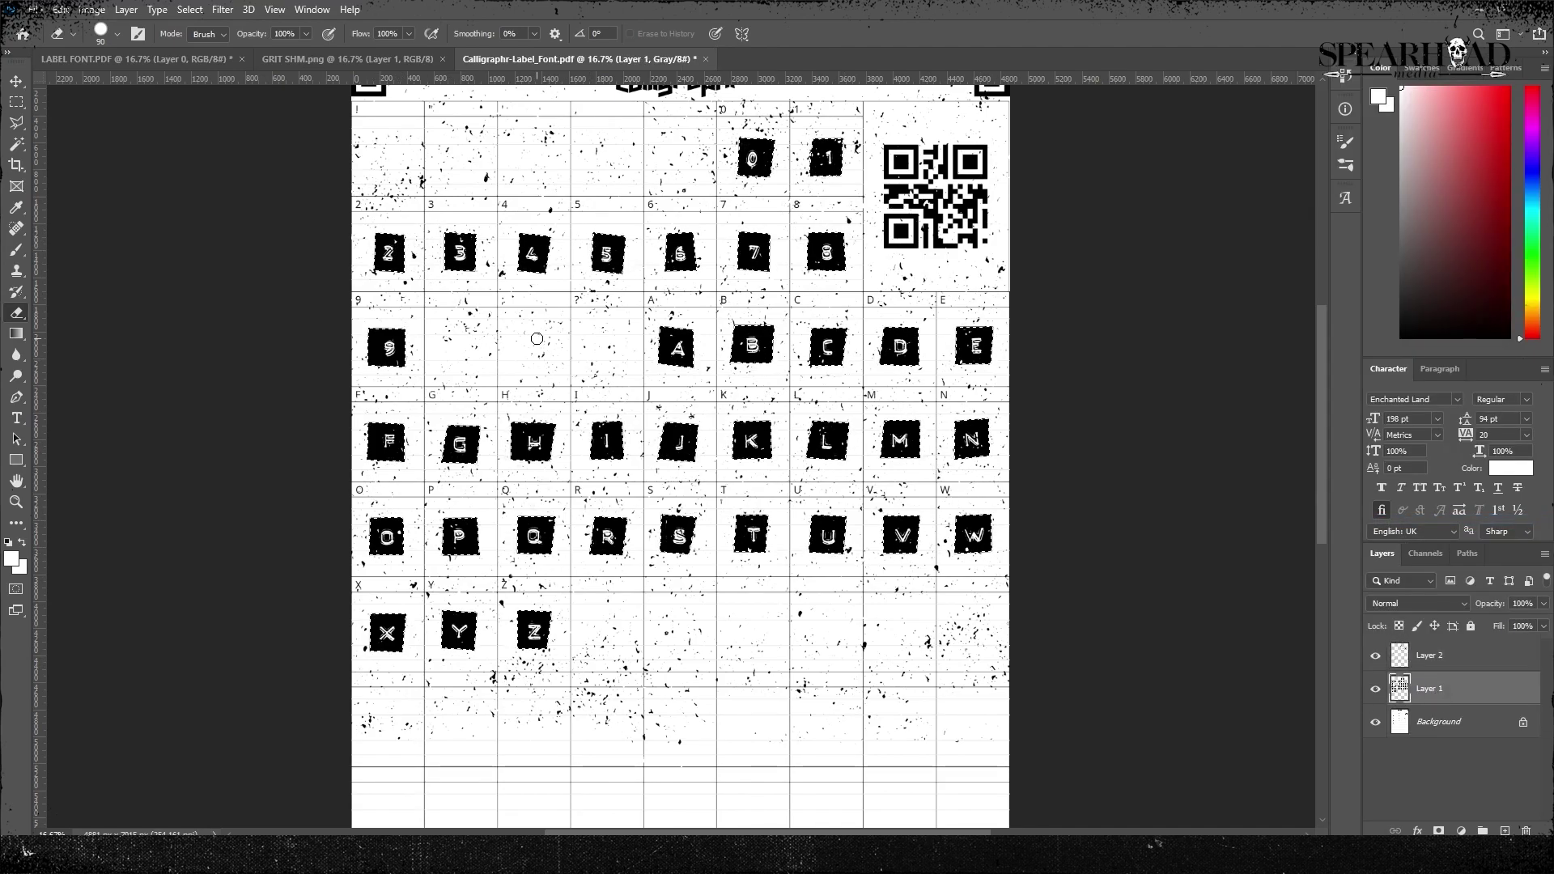
pyautogui.hotkey('ctrl', 'alt', 'r')
pyautogui.press('v')
pyautogui.moveTo(1056, 429); pyautogui.dragTo(1092, 451)
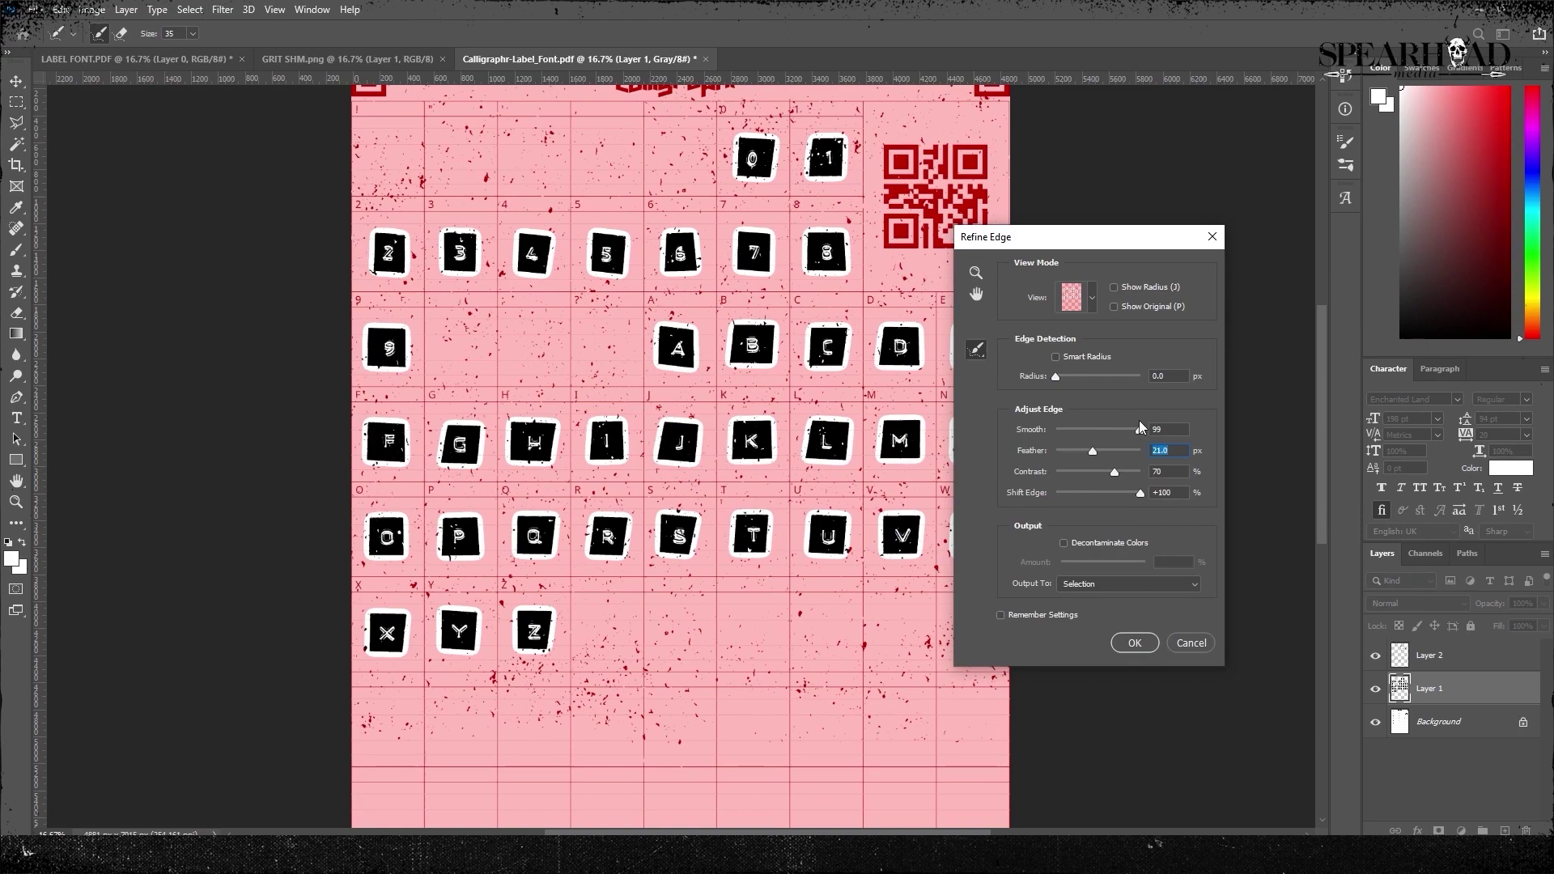
pyautogui.press('Return')
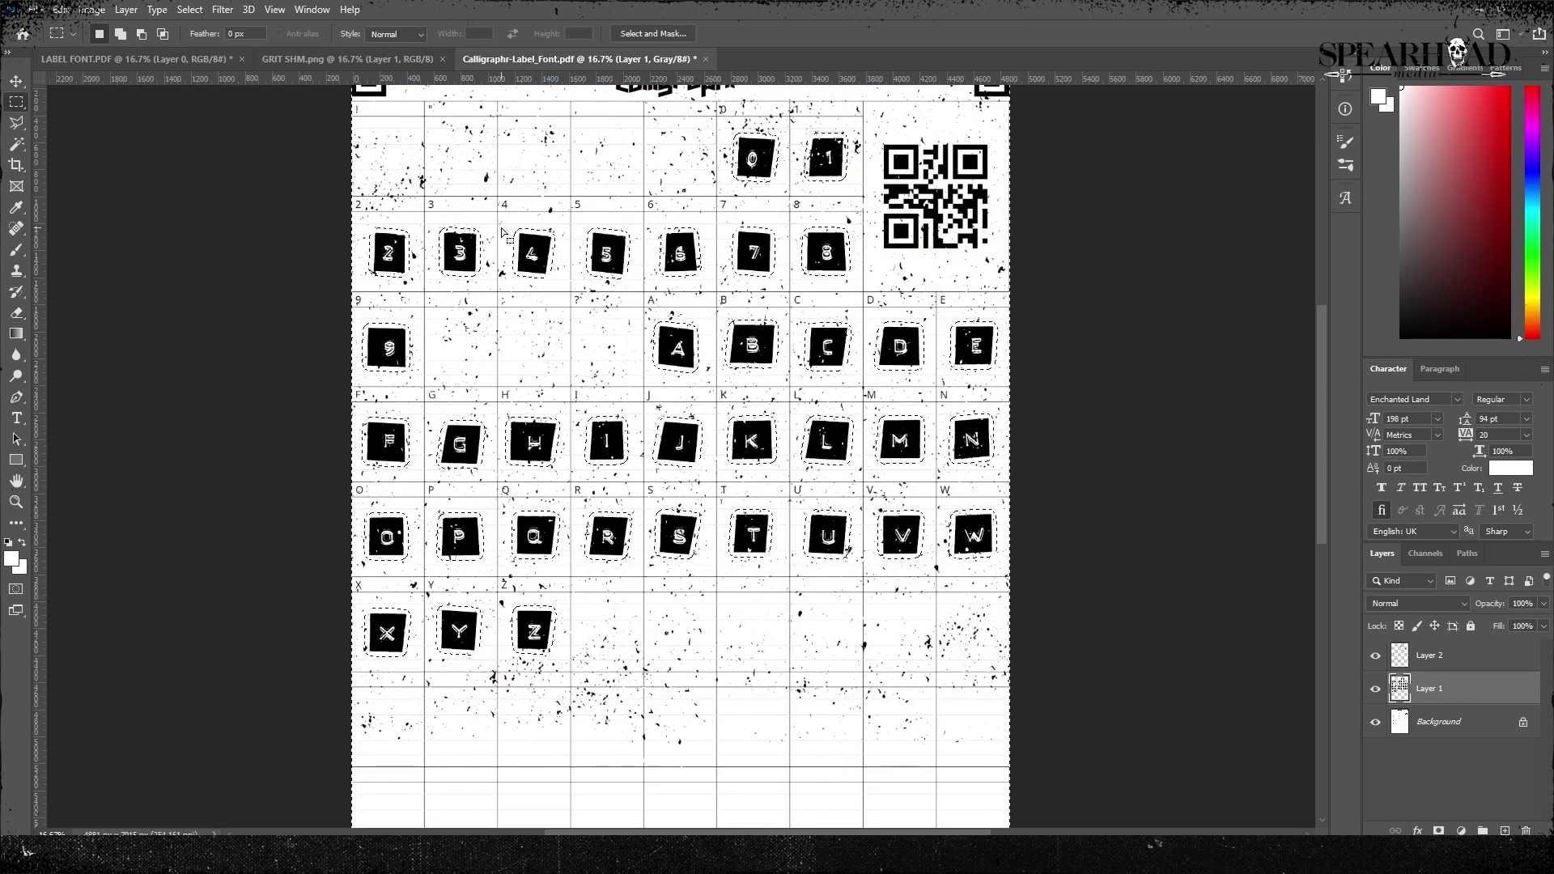
# Select Layer 2 and switch to the Eraser to clear stray grit
pyautogui.click(1449, 658)
pyautogui.scroll(2, 1083, 576)
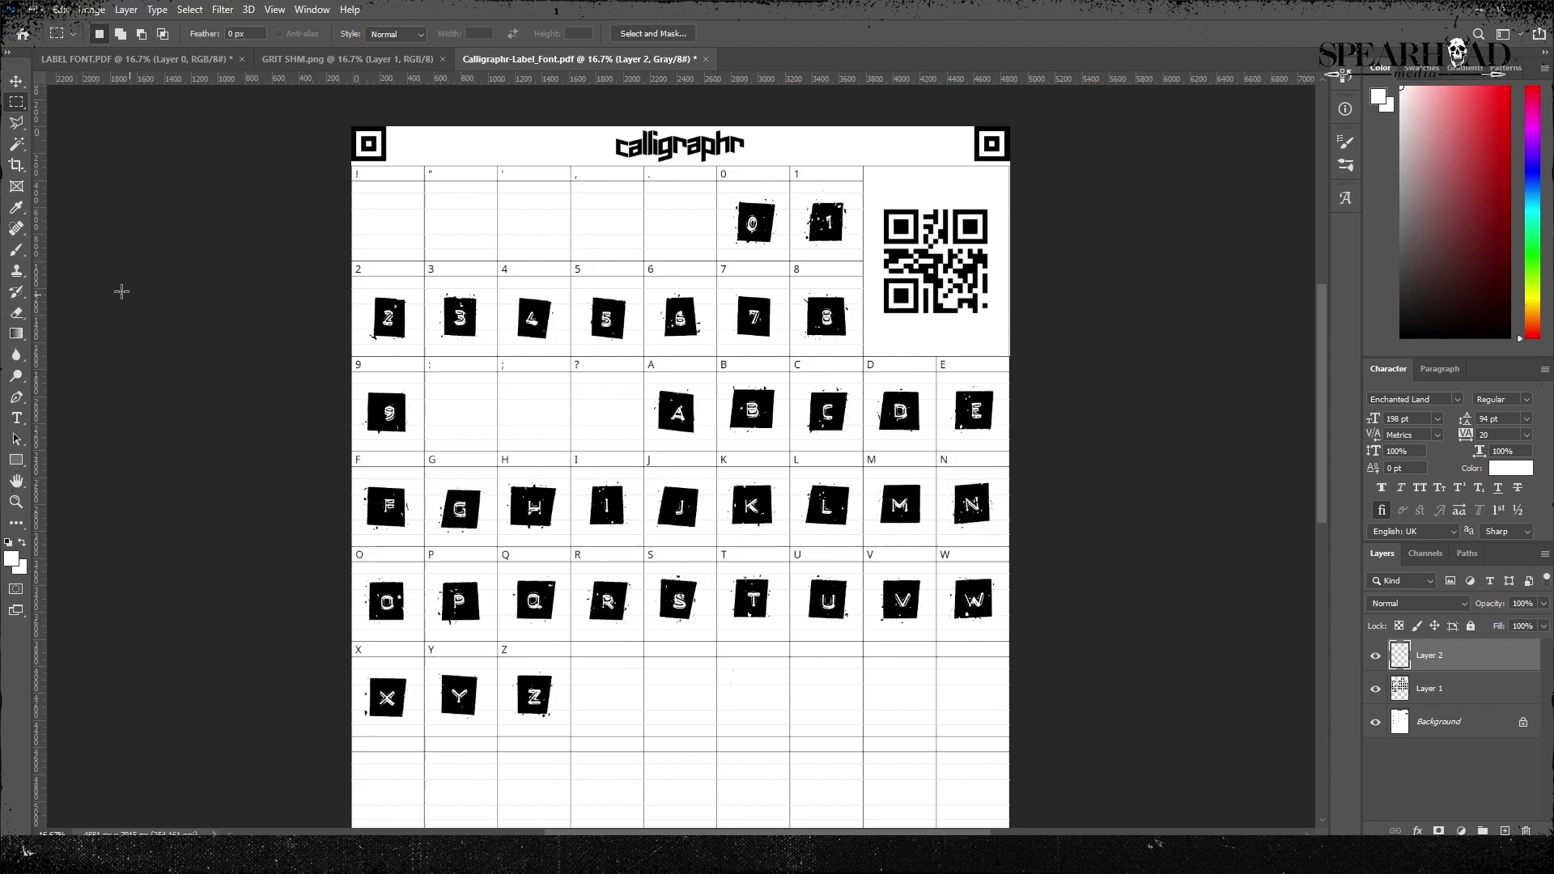
pyautogui.press('e')
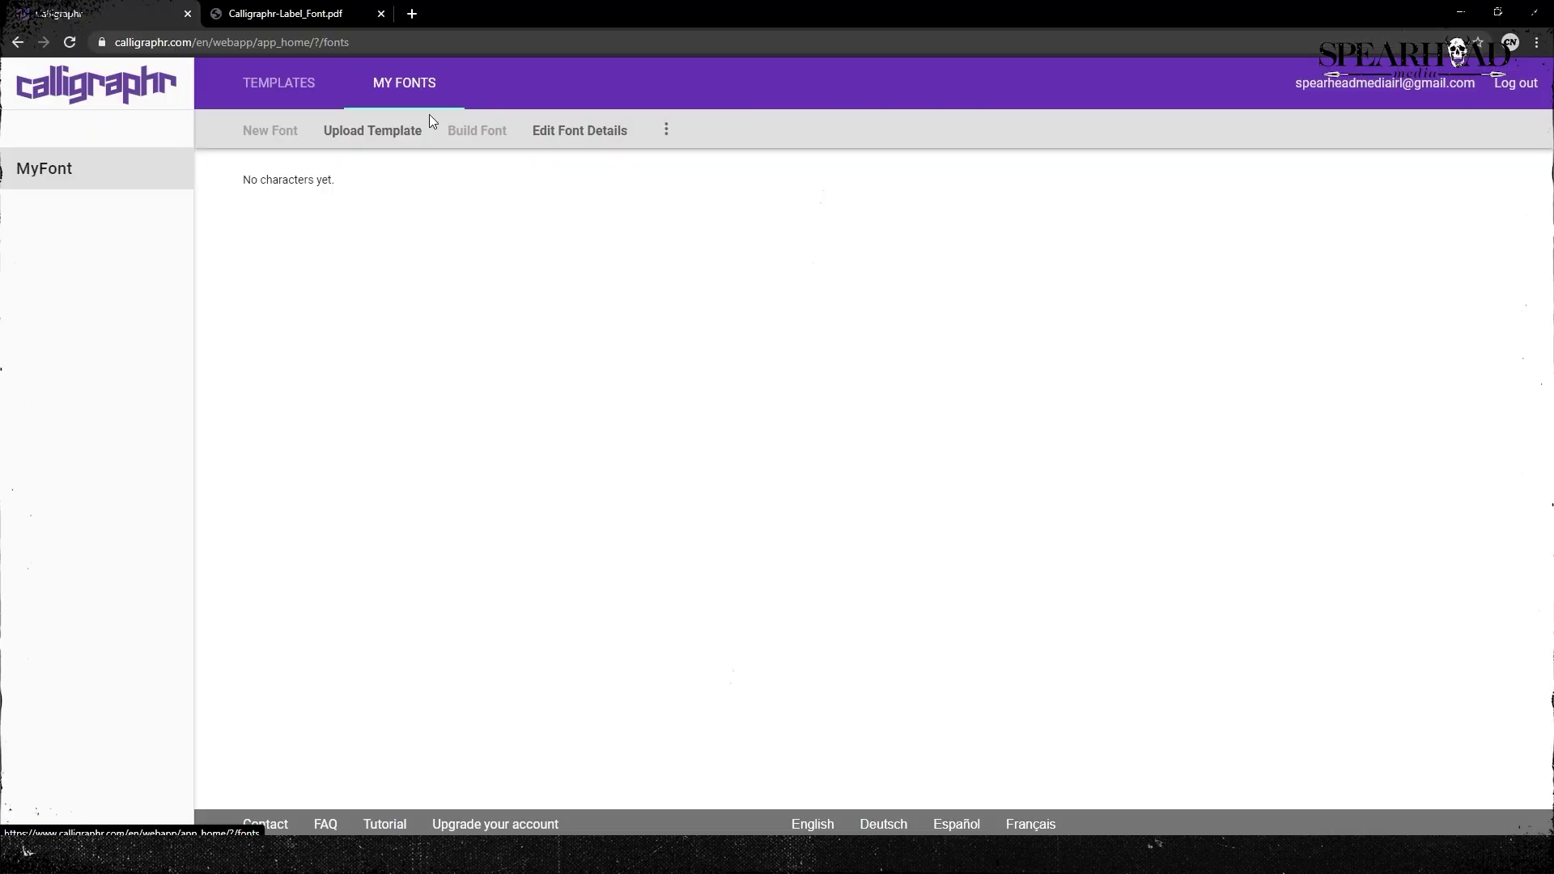
# Upload the filled-in template PDF and add the 36 found glyphs to MyFont
pyautogui.click(408, 138)
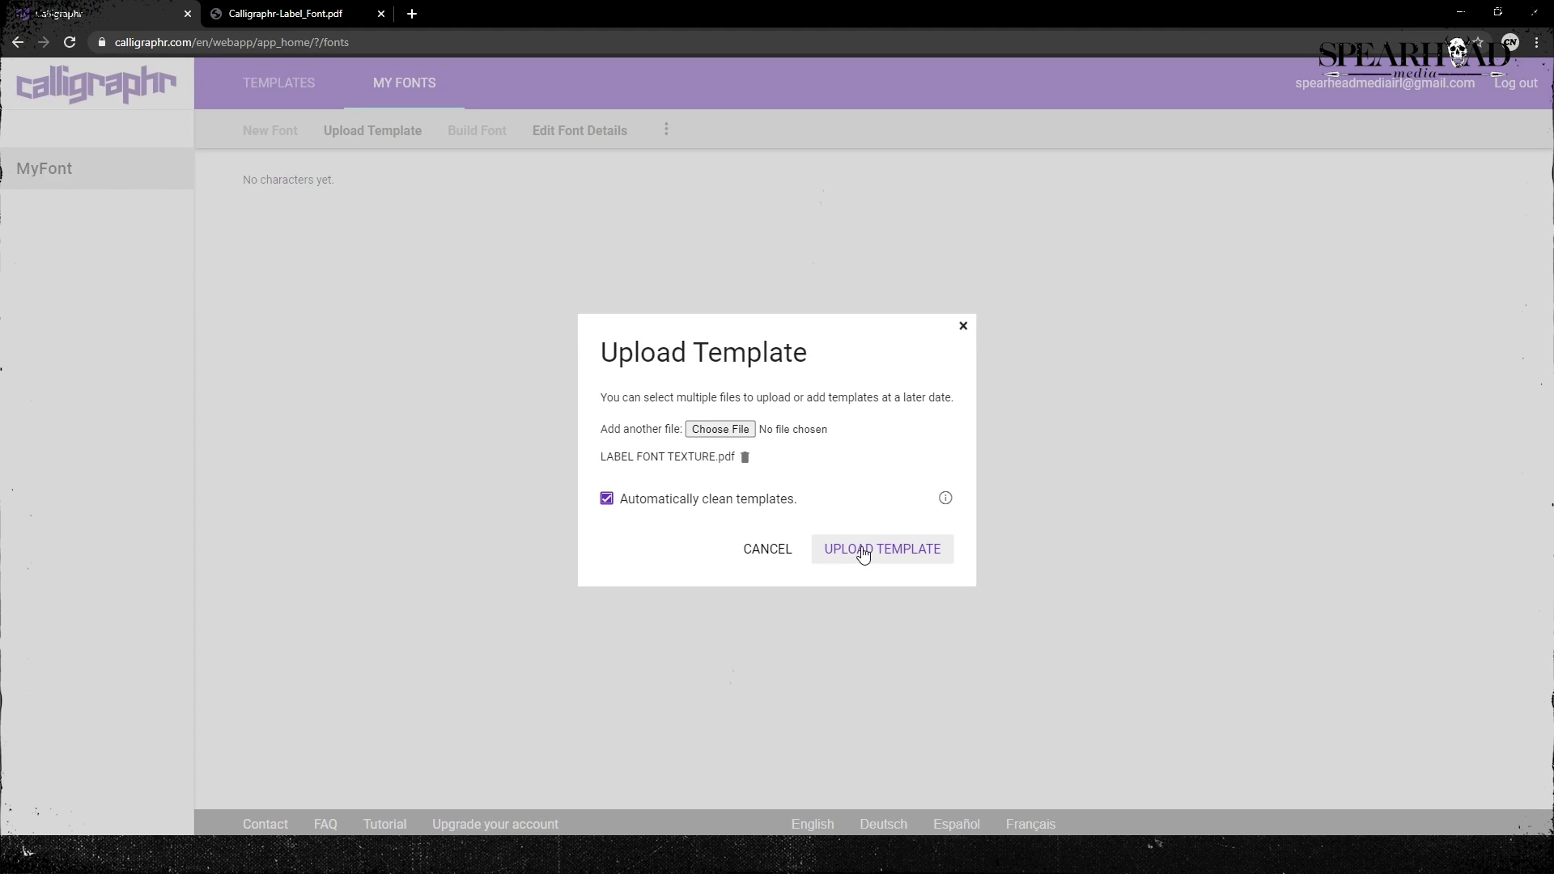
pyautogui.click(863, 550)
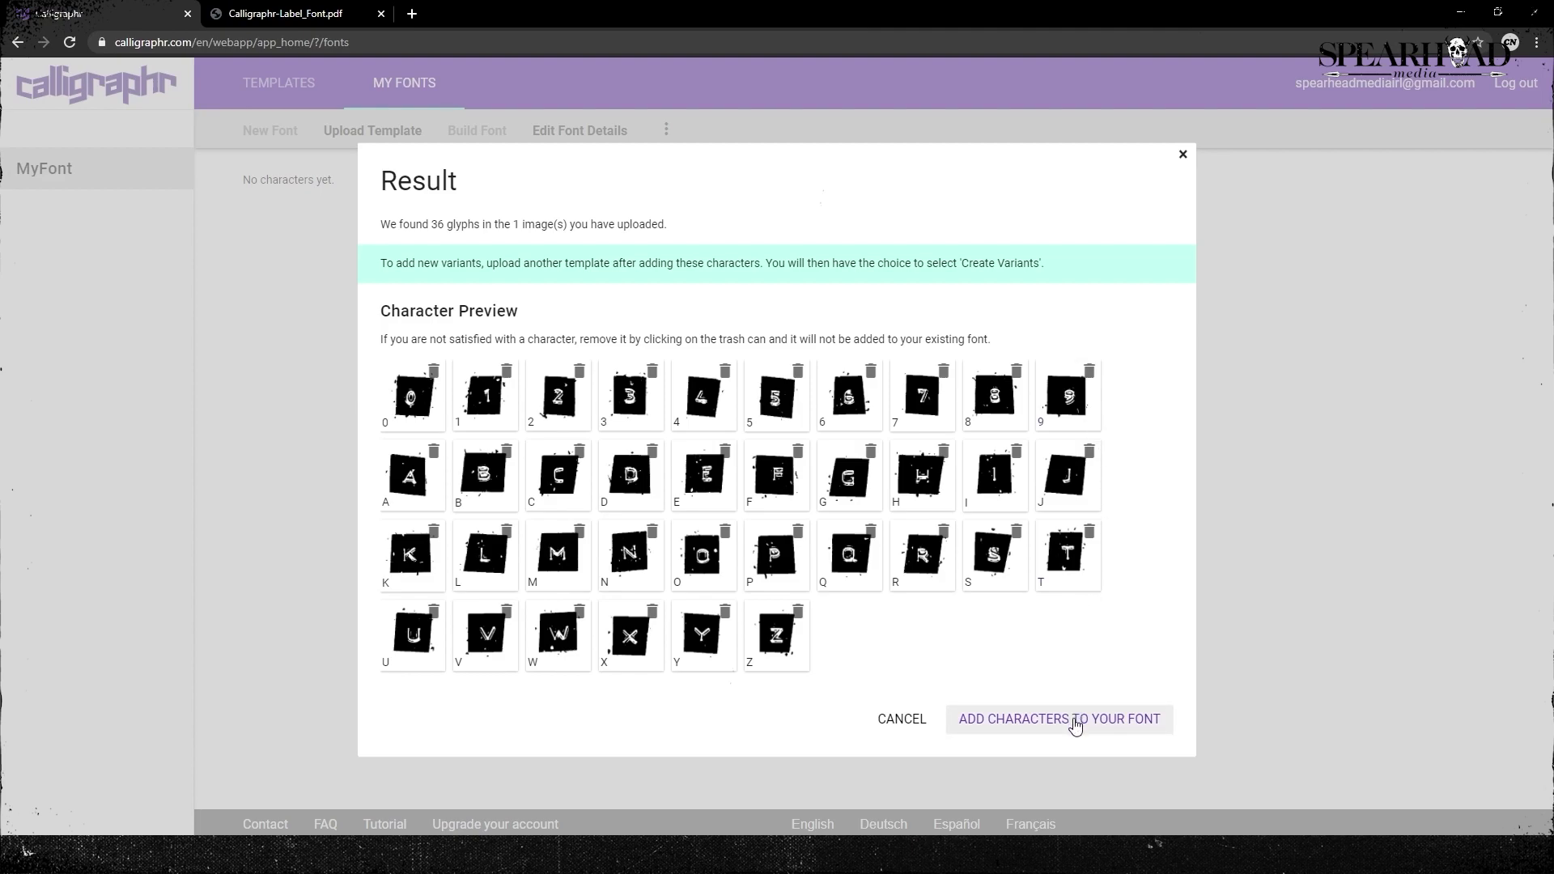
pyautogui.click(1075, 720)
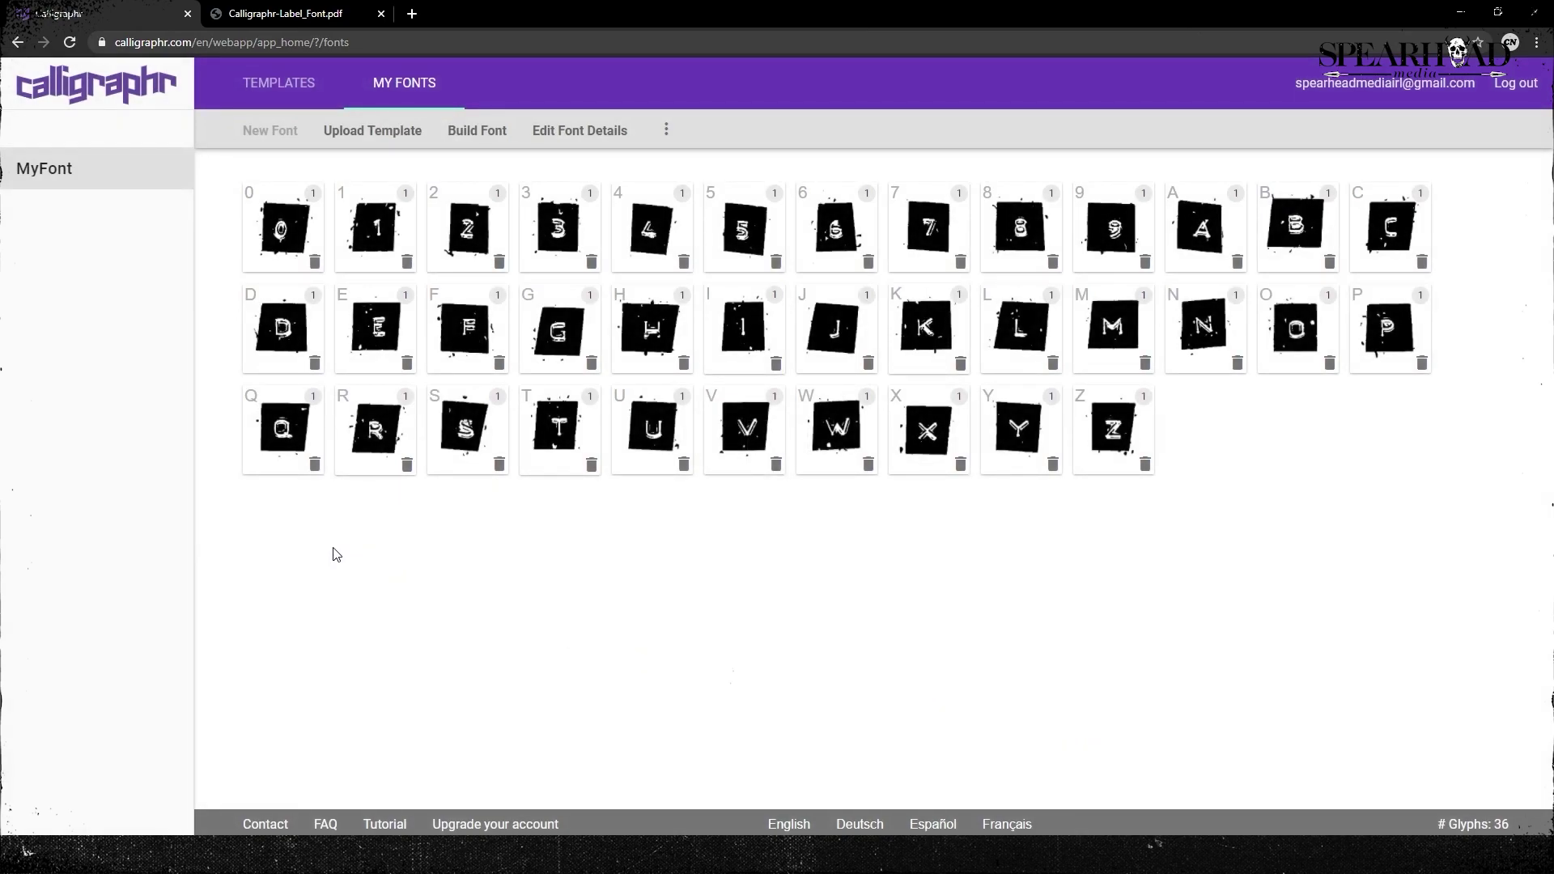
# Build the font named LABEL FONT and enlarge the glyph preview
pyautogui.click(477, 131)
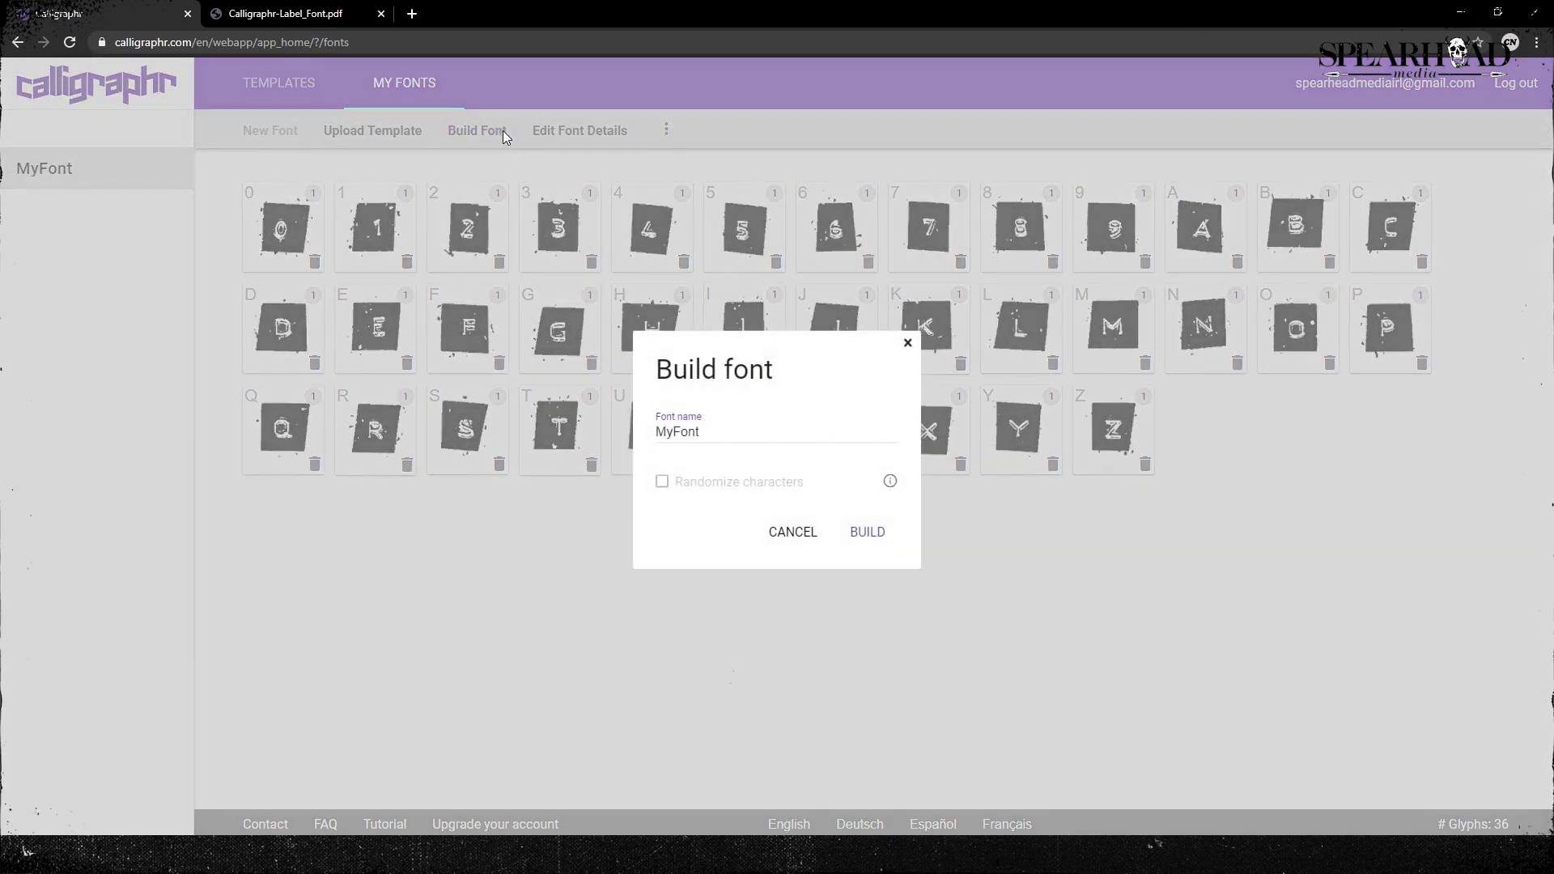
pyautogui.write('L')
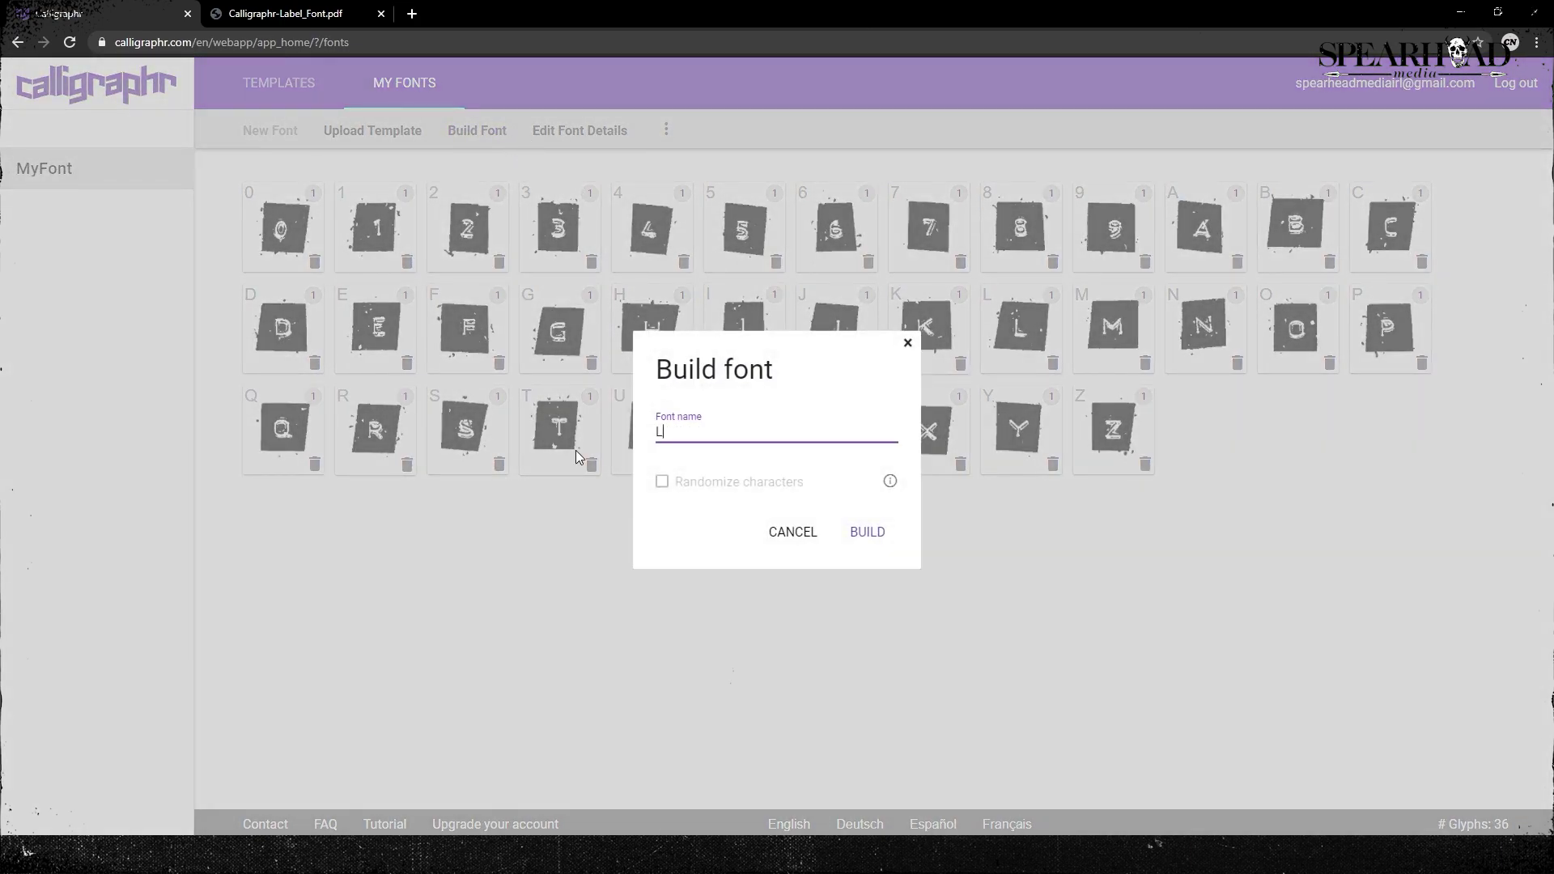
pyautogui.write('ABEL FONT')
pyautogui.click(867, 532)
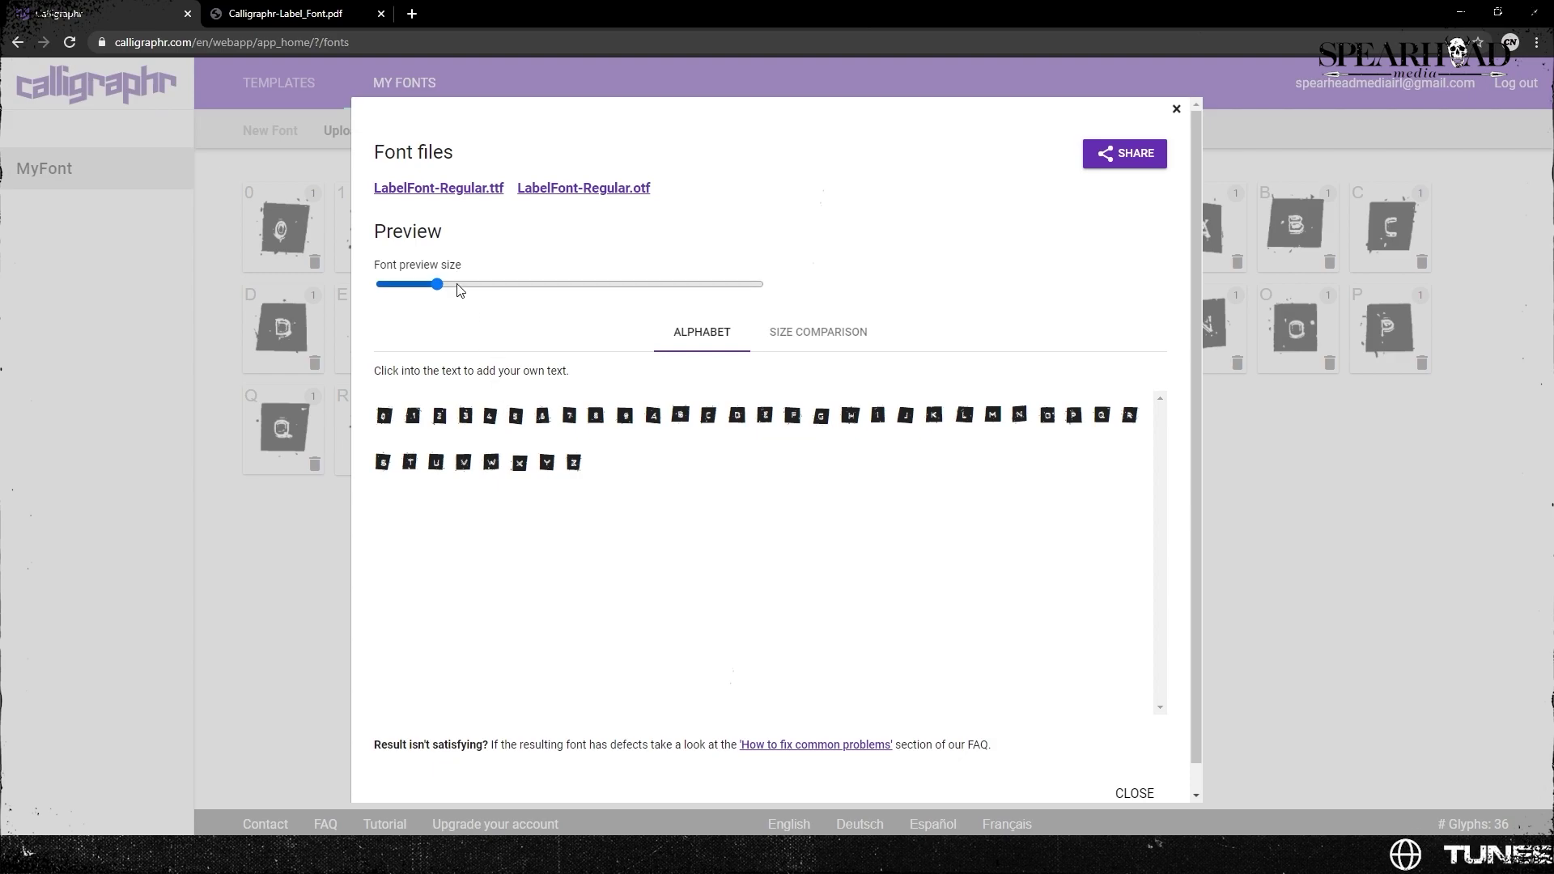
pyautogui.moveTo(459, 290); pyautogui.dragTo(506, 289)
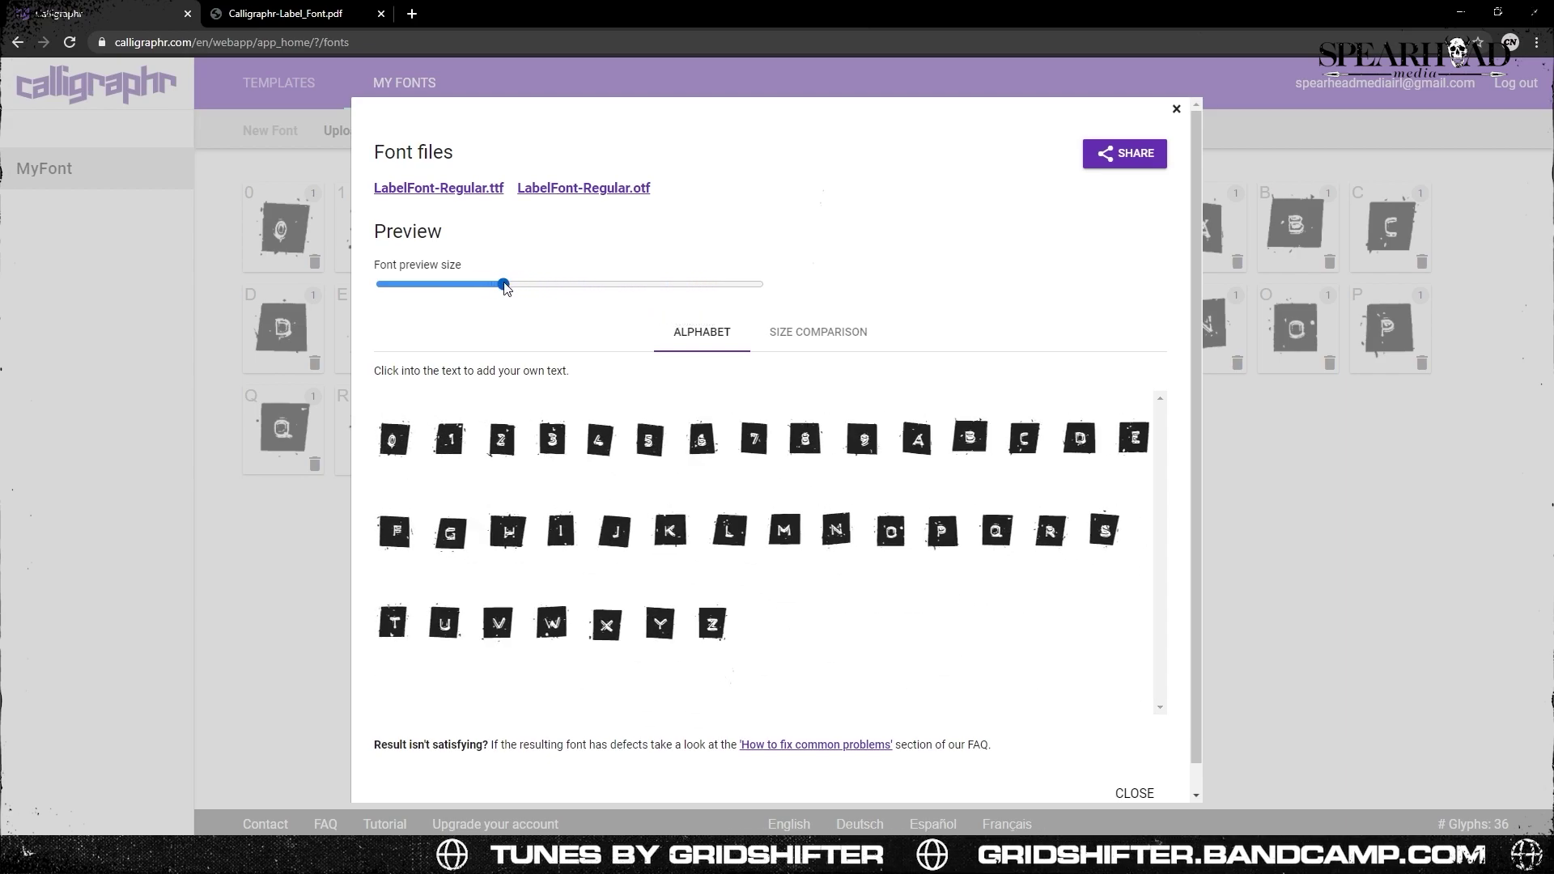
# Download LabelFont-Regular.ttf, open it in Font Viewer and install Label Font
pyautogui.click(467, 191)
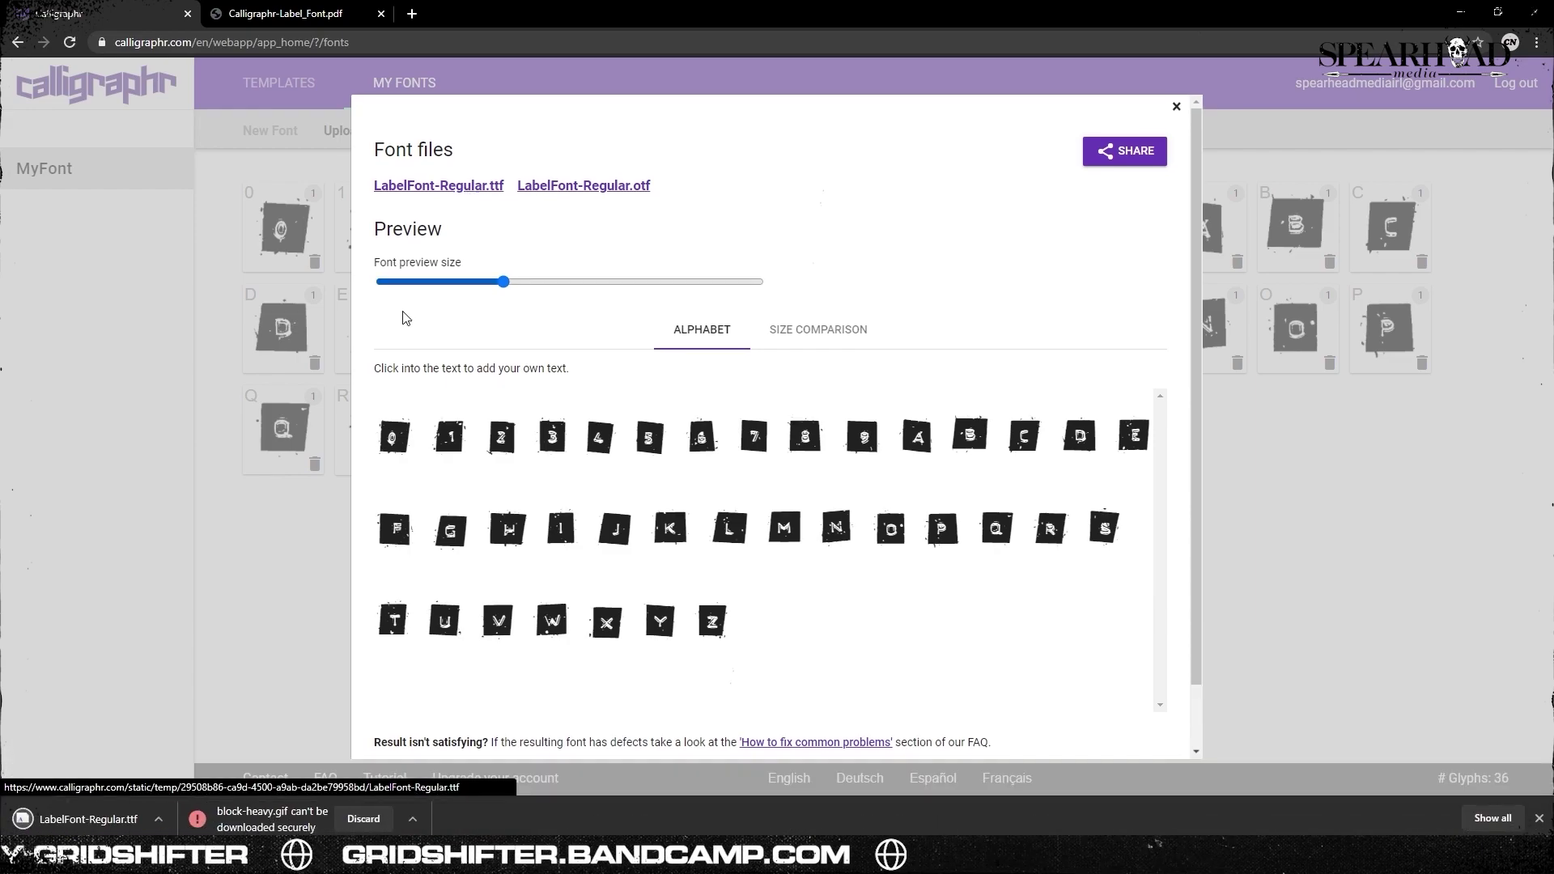
pyautogui.click(81, 819)
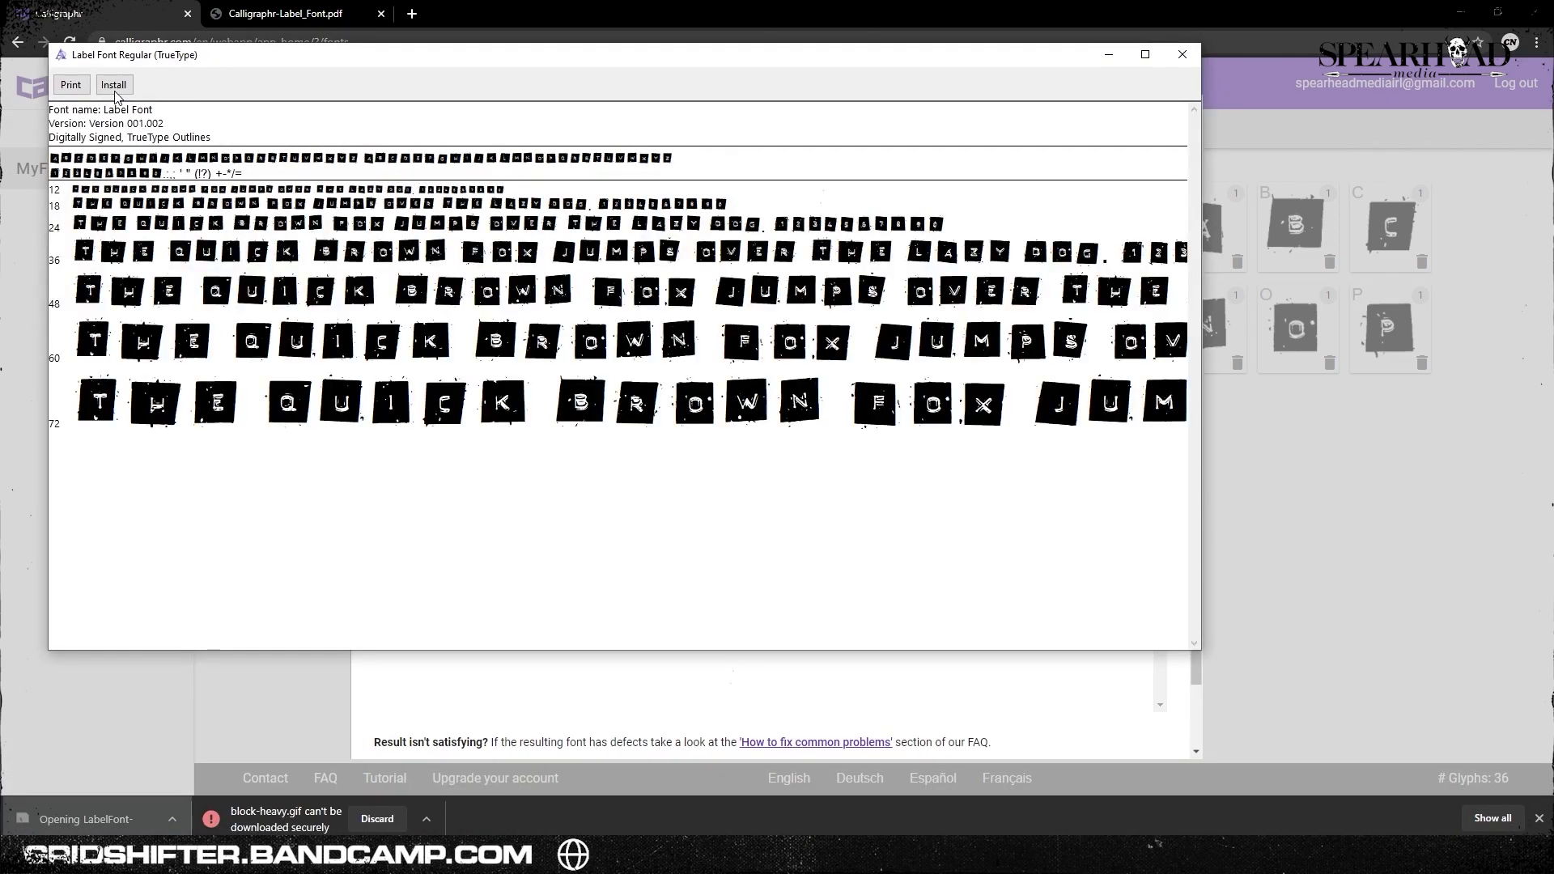
pyautogui.click(114, 85)
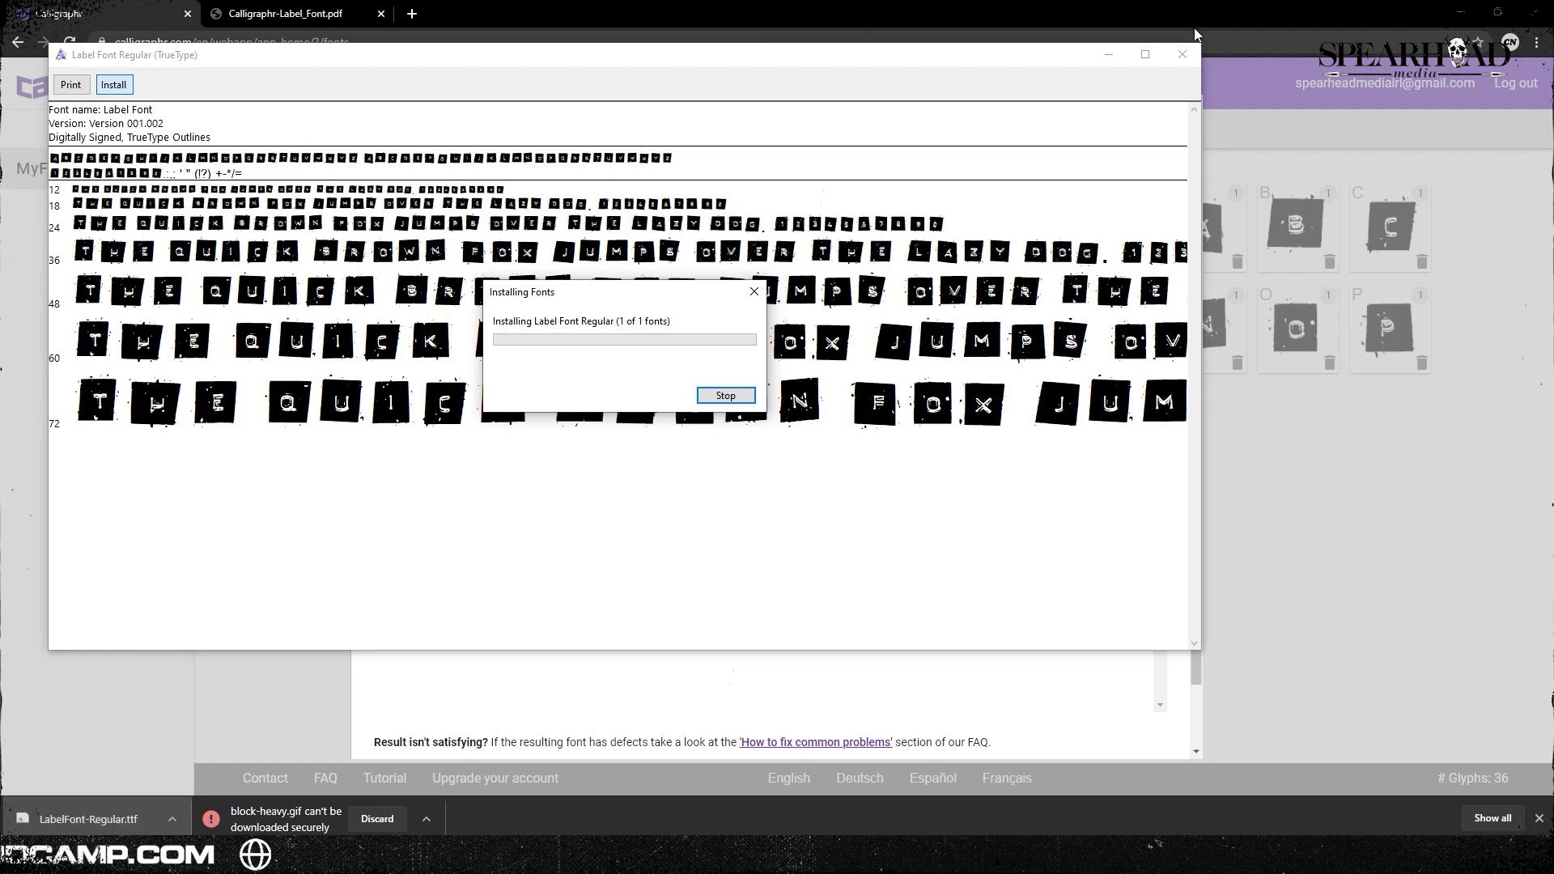
pyautogui.click(1197, 52)
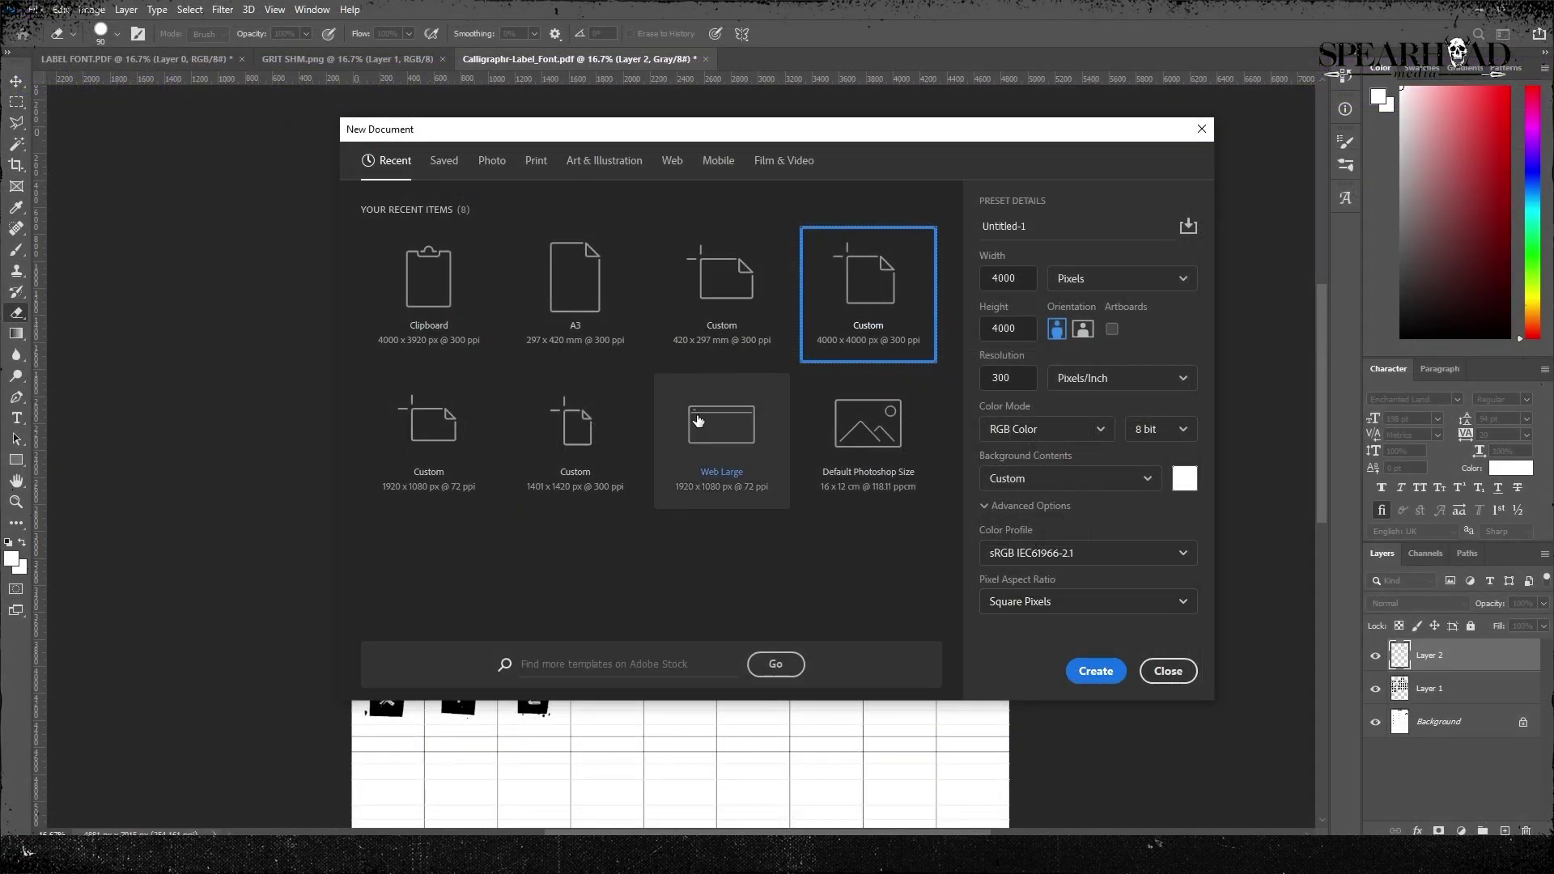
# Create a square blank canvas and type THANKS / FOR / WATCHING on three lines in Label Font
pyautogui.press('Return')
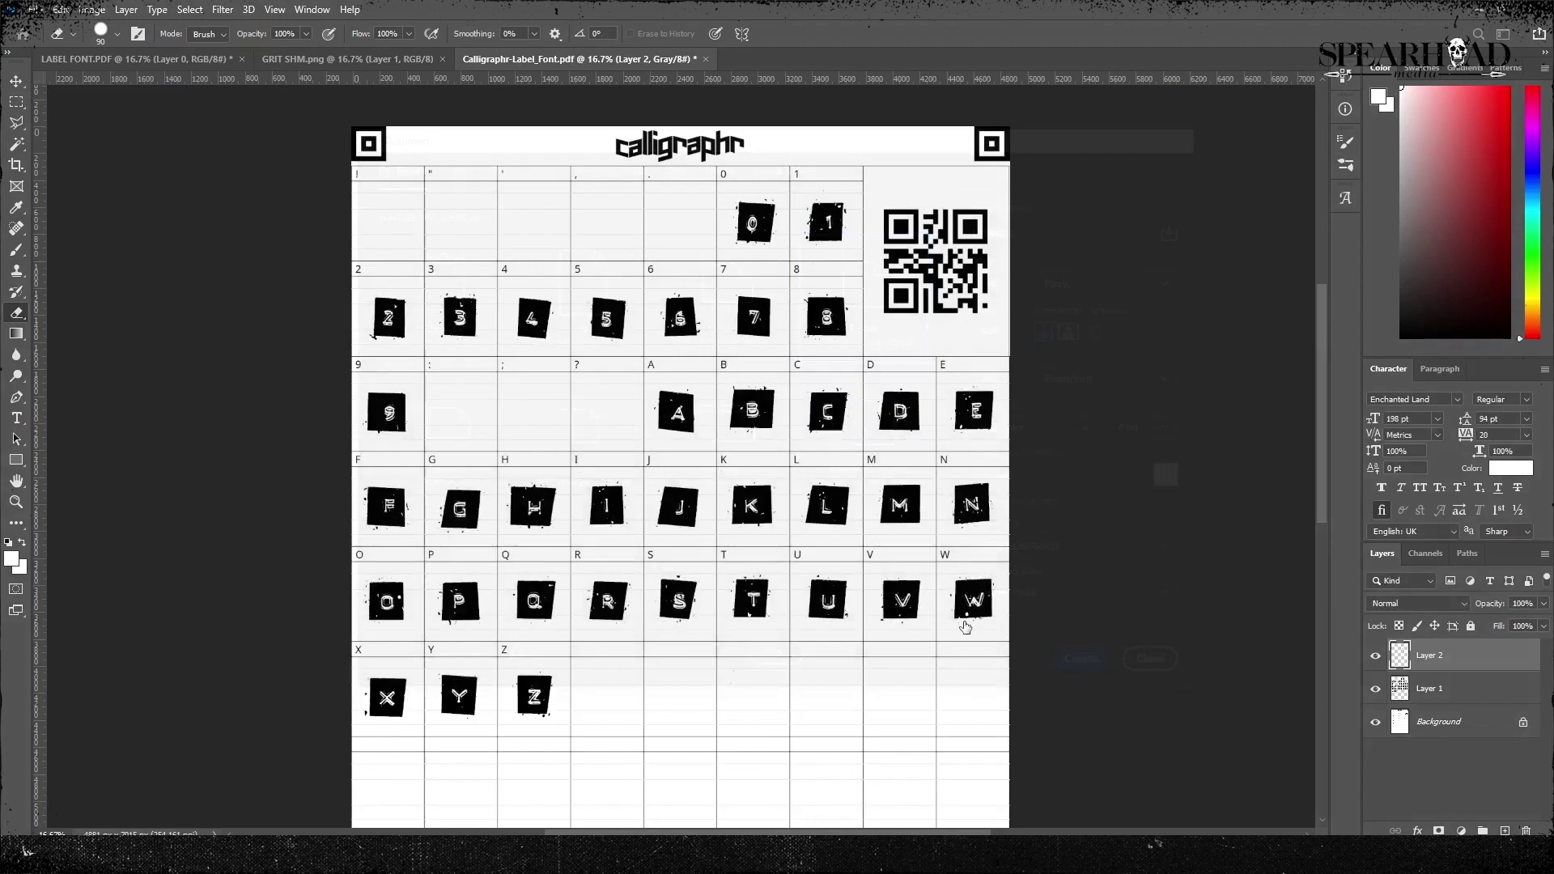
pyautogui.hotkey('ctrl', '+')
pyautogui.hotkey('ctrl', '+')
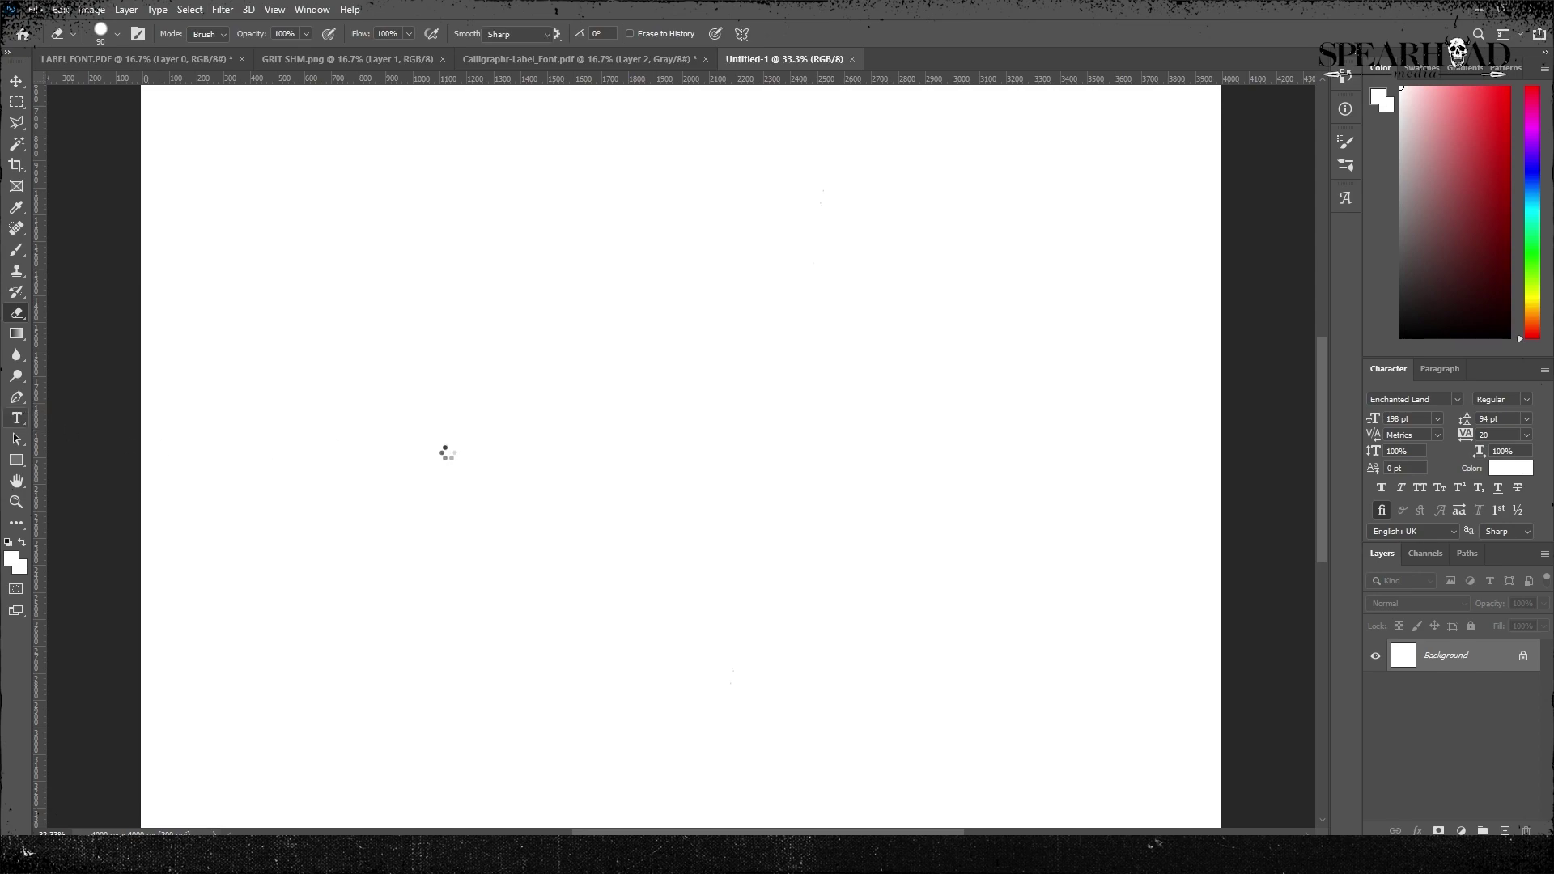
pyautogui.press('t')
pyautogui.click(527, 410)
pyautogui.write('label')
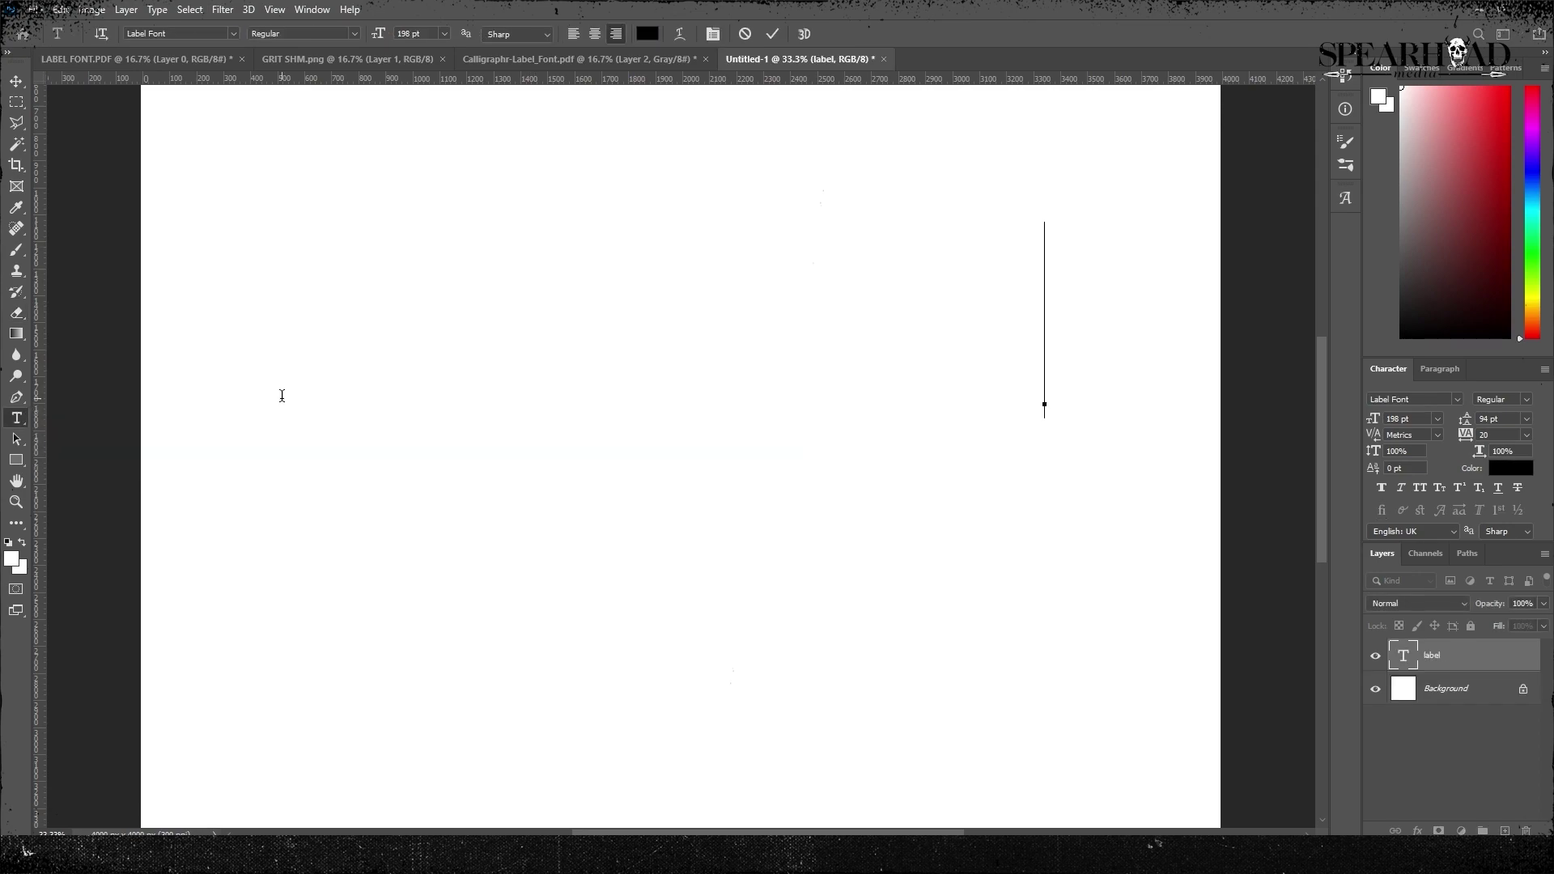
pyautogui.write('THANKS')
pyautogui.press('Return')
pyautogui.write('FOR')
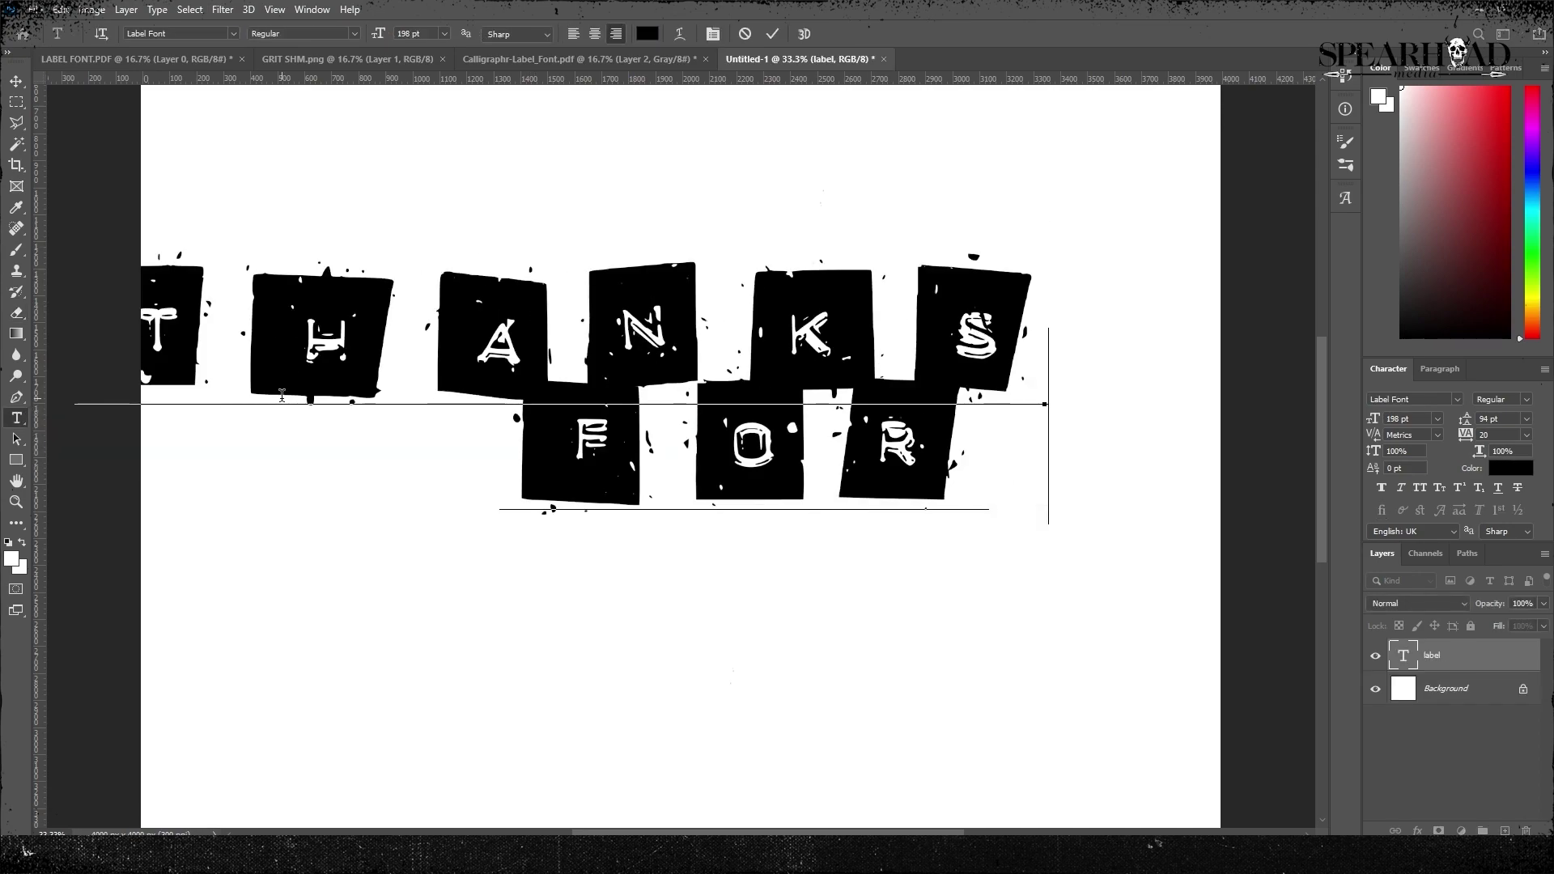
pyautogui.press('Return')
pyautogui.write('WATCHING')
pyautogui.moveTo(1048, 559); pyautogui.dragTo(770, 336)
# Set leading 154, size 152 pt and tracking -80, then move the text toward the centre
pyautogui.click(1526, 419)
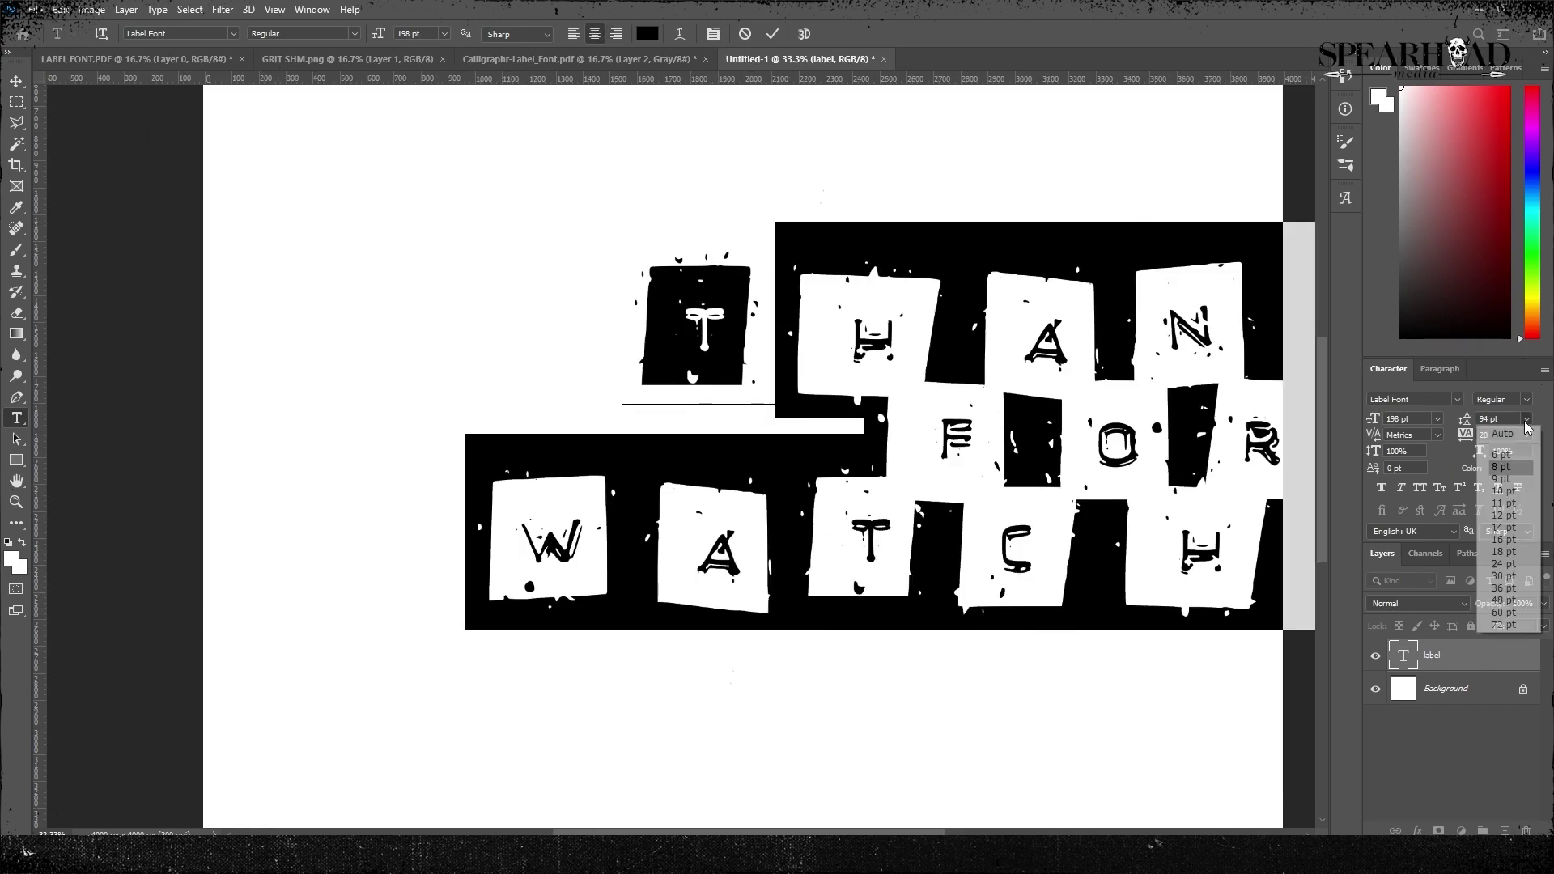
pyautogui.click(1498, 419)
pyautogui.write('154')
pyautogui.press('Return')
pyautogui.hotkey('ctrl', 'Return')
pyautogui.press('v')
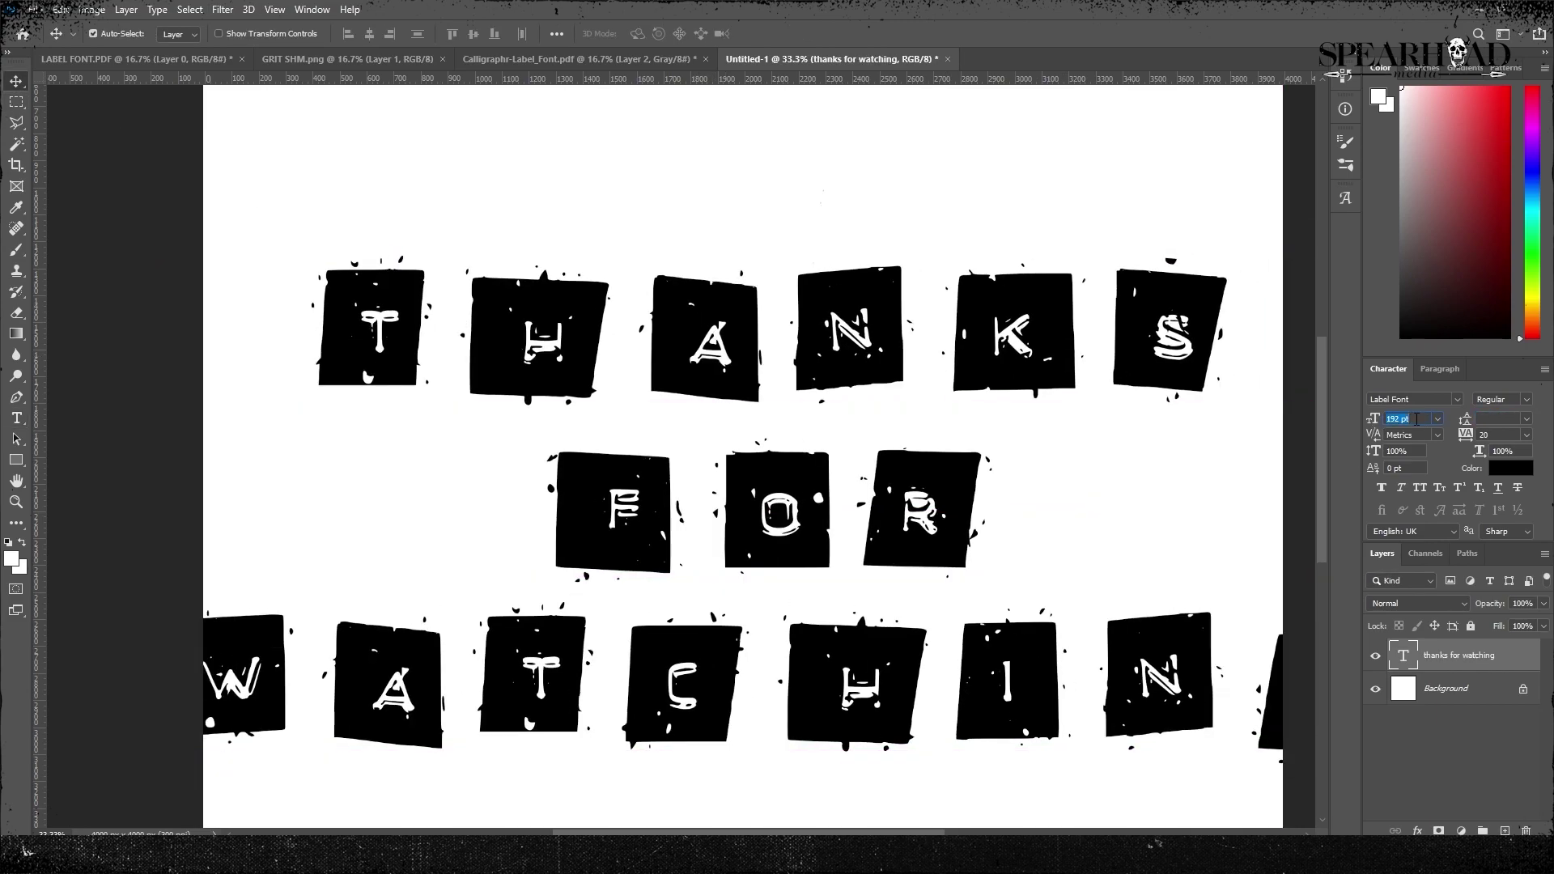
pyautogui.hotkey('shift', 'Down')
pyautogui.hotkey('shift', 'Down')
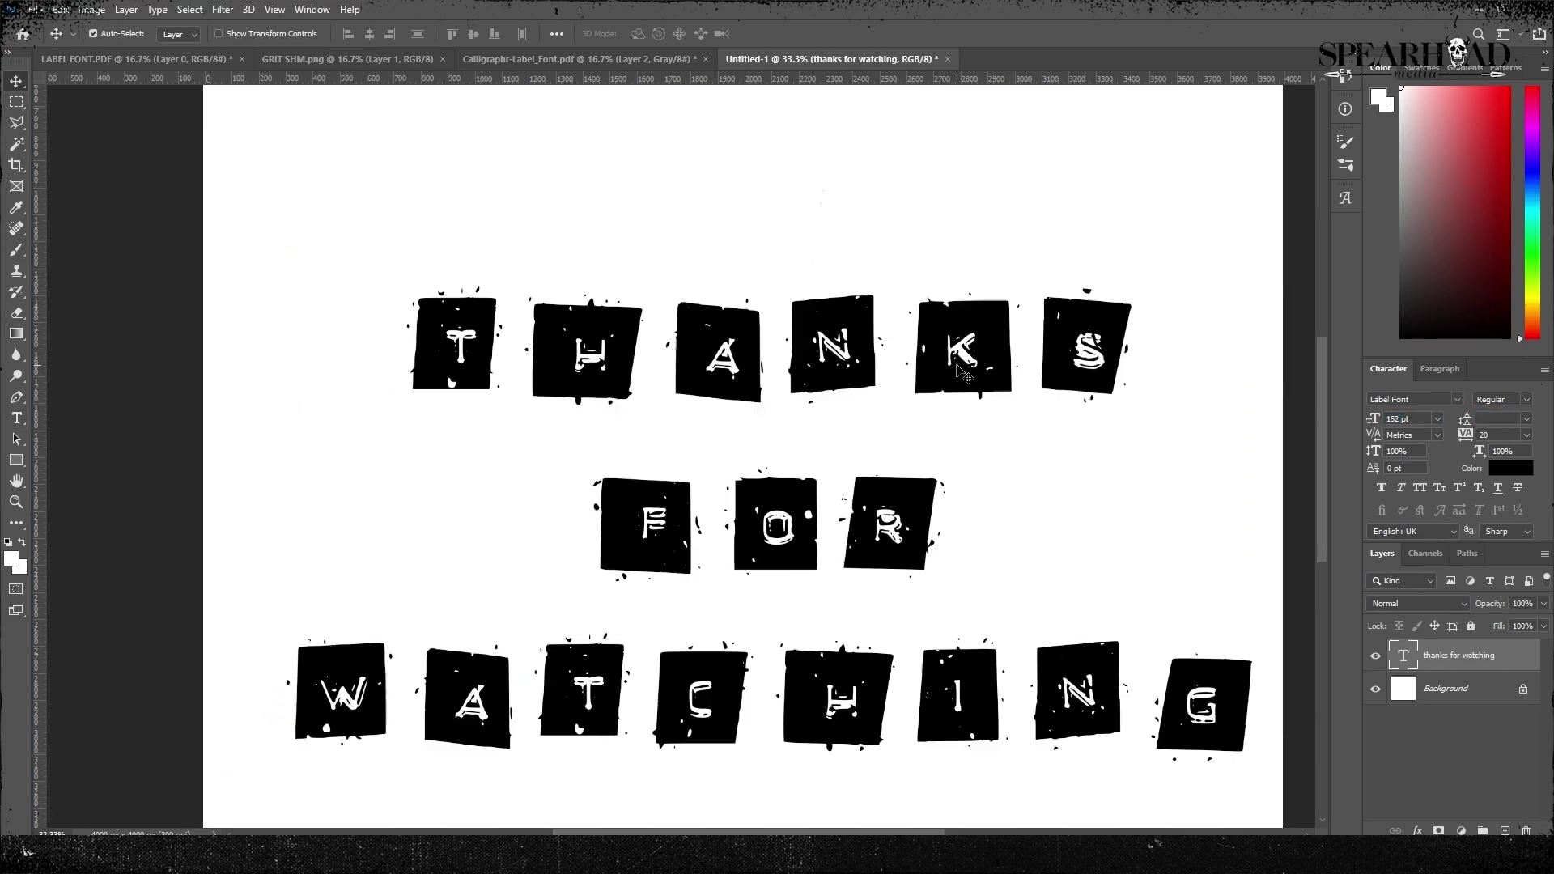
pyautogui.press('Down')
pyautogui.press('Down')
pyautogui.press('Down')
pyautogui.press('Down')
pyautogui.press('Down')
pyautogui.press('Down')
pyautogui.press('Down')
pyautogui.press('Down')
pyautogui.press('Down')
pyautogui.press('Down')
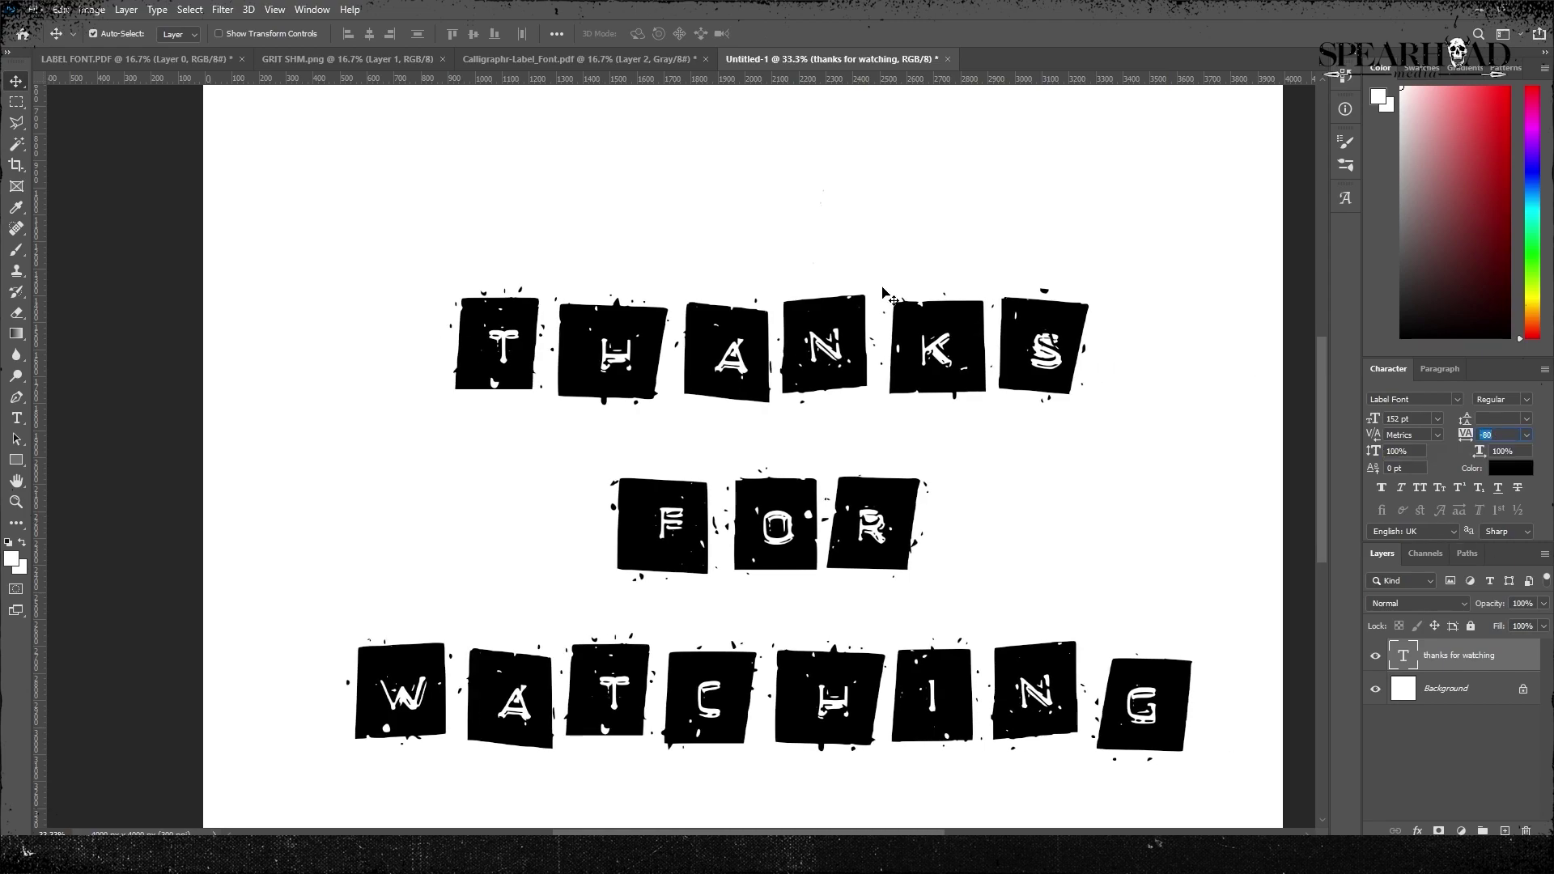
pyautogui.moveTo(826, 318); pyautogui.dragTo(791, 256)
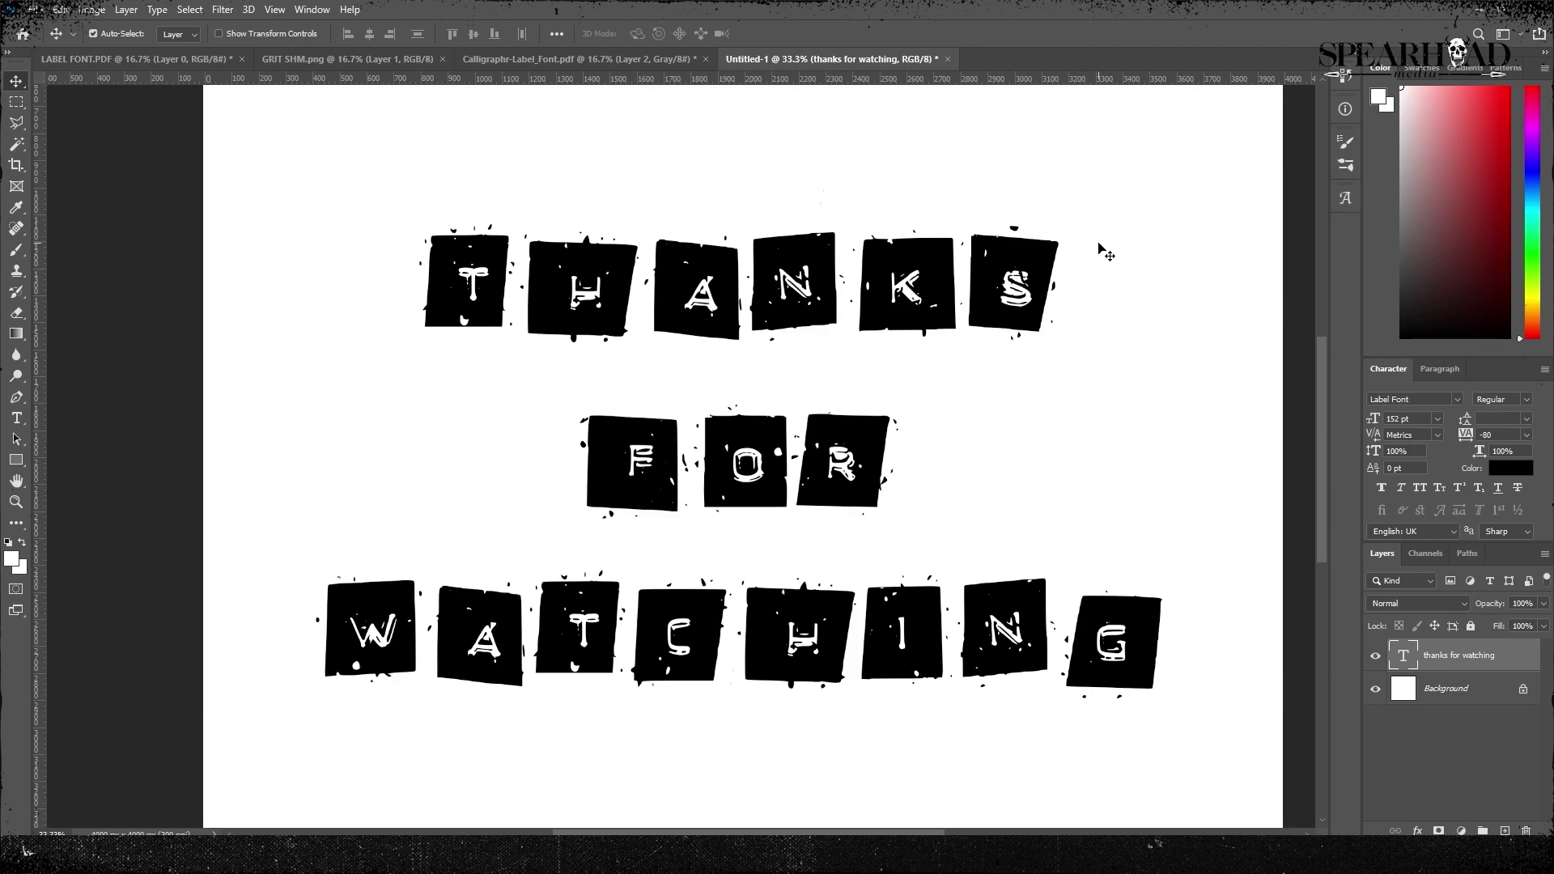